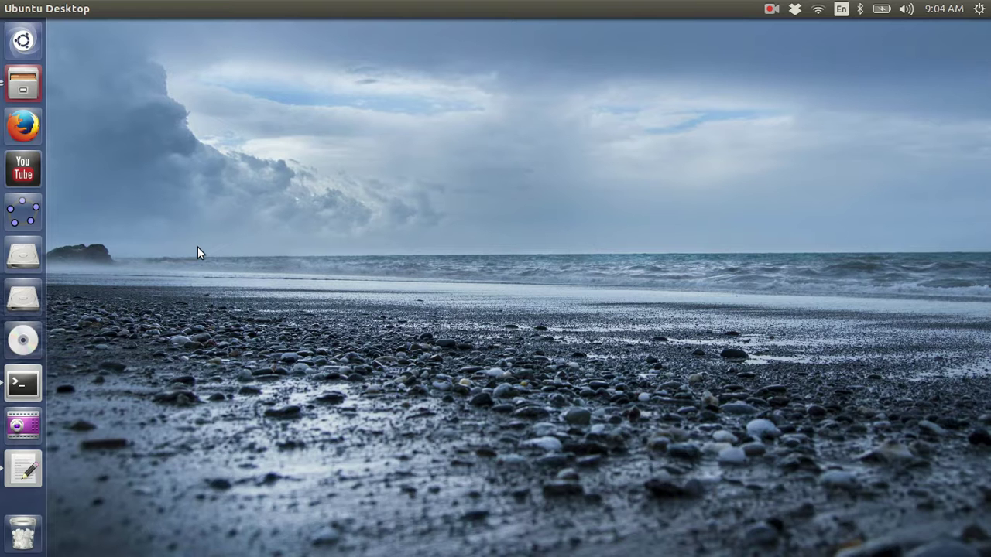
- Open the sensor.tcl script from the Tutorial17 folder in gedit
click(23, 85)
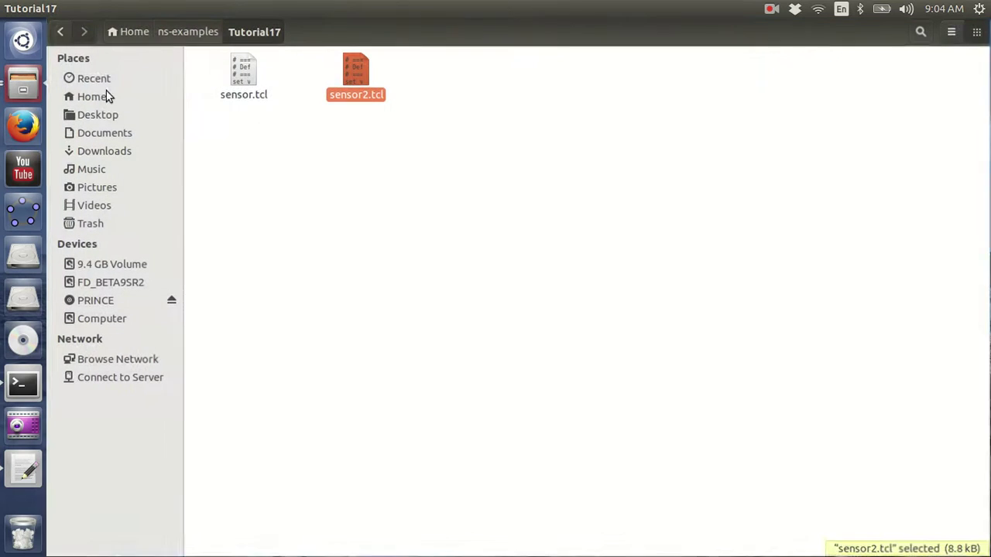
click(241, 89)
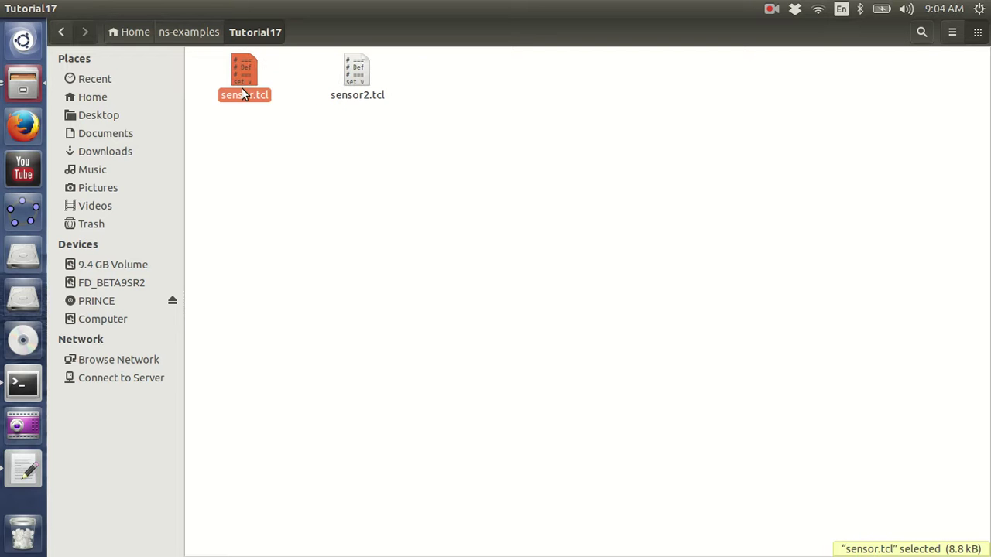
click(32, 461)
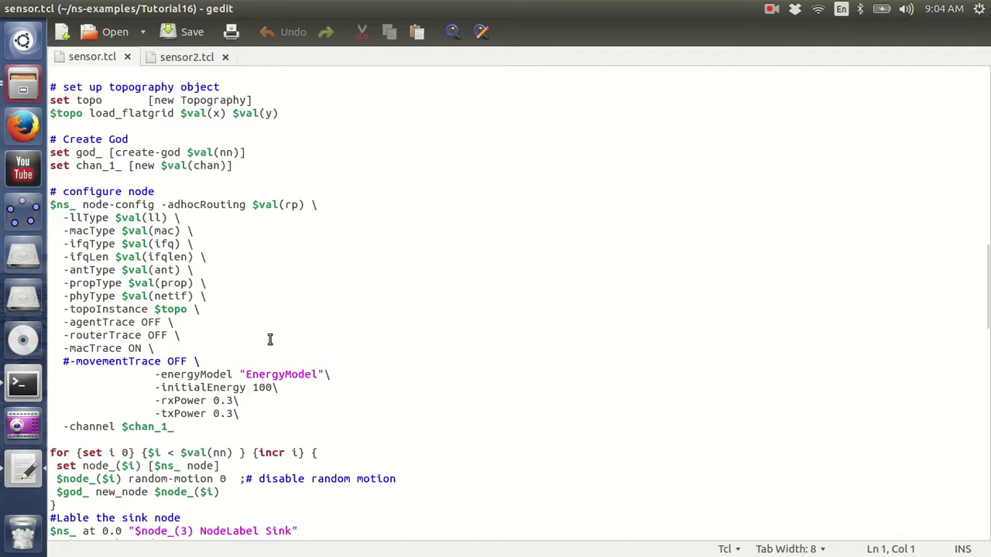
key(Down)
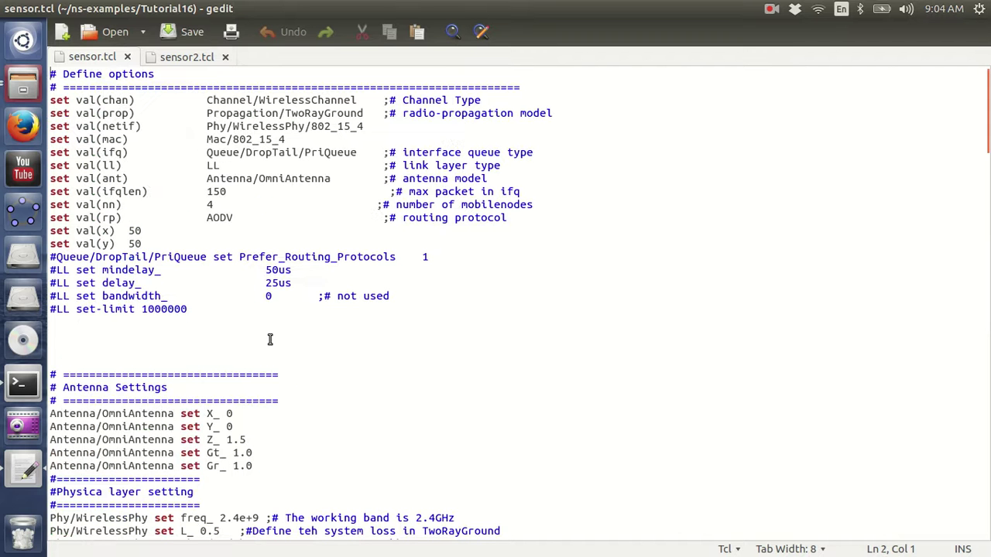
key(Down)
key(Down)
key(Down)
key(Down)
key(Down)
key(Down)
key(Down)
key(Down)
key(Down)
key(Down)
key(Down)
key(Down)
key(Down)
key(Down)
key(Down)
key(Down)
key(Down)
key(Down)
key(Down)
key(Down)
key(Down)
key(Down)
key(Down)
key(Down)
key(Down)
key(Down)
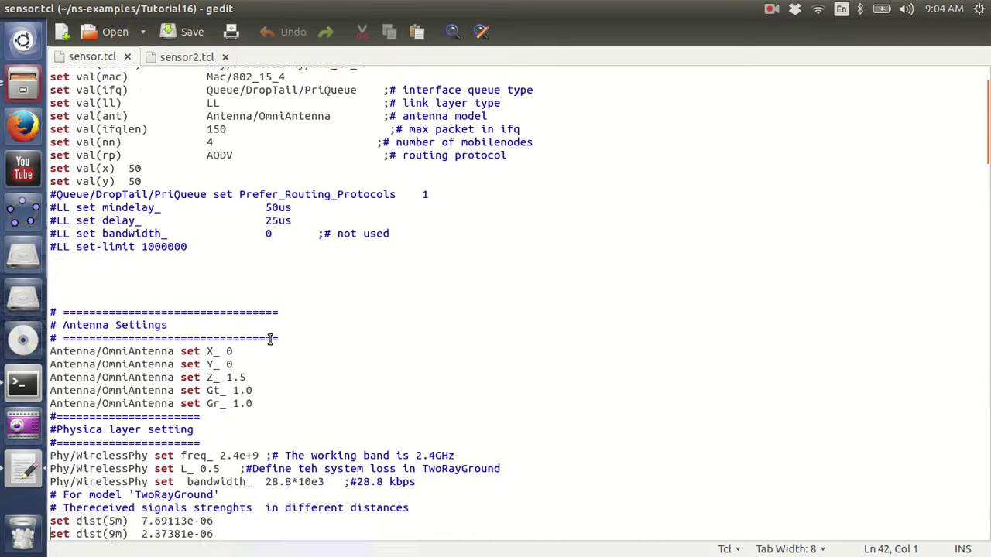
key(Down)
key(Down)
key(Down)
key(Down)
key(Down)
key(Down)
key(Down)
key(Down)
key(Down)
key(Down)
key(Down)
key(Down)
key(Down)
key(Down)
key(Down)
key(Down)
key(Down)
key(Down)
key(Down)
key(Down)
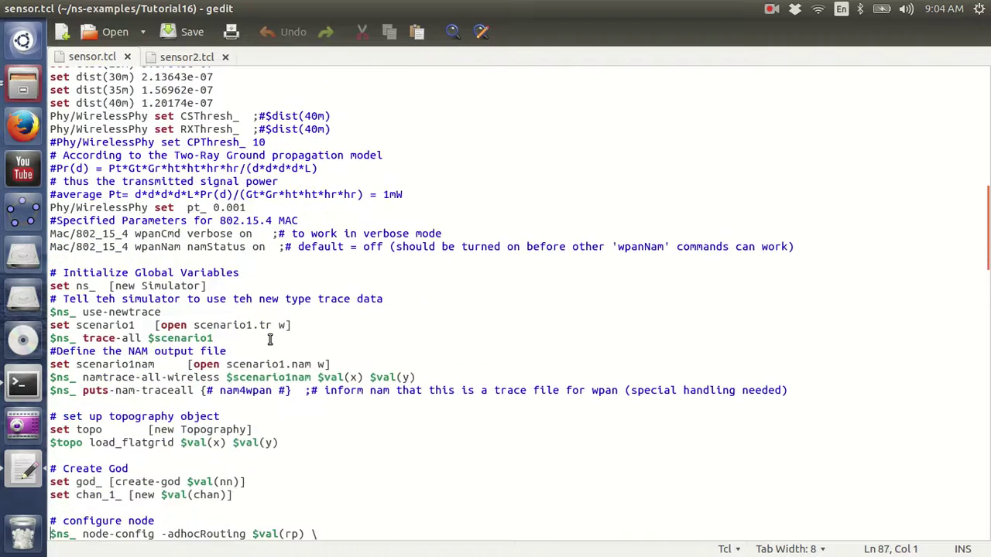
key(Down)
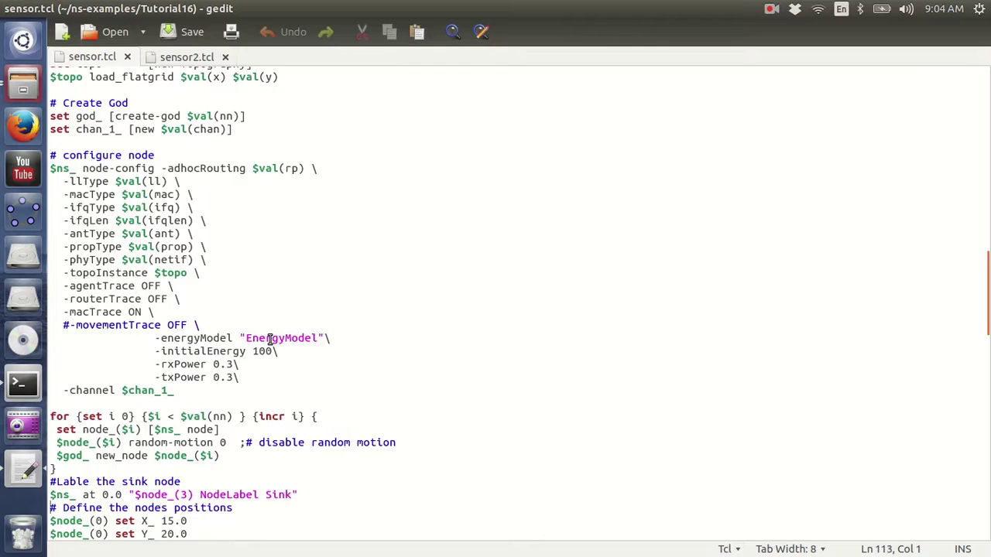
key(Down)
key(Down)
key(Down)
key(Down)
key(Down)
key(Down)
key(Down)
key(Down)
key(Down)
key(Down)
key(Down)
key(Down)
key(Down)
key(Down)
key(Down)
key(Down)
key(Down)
key(Down)
key(Down)
key(Down)
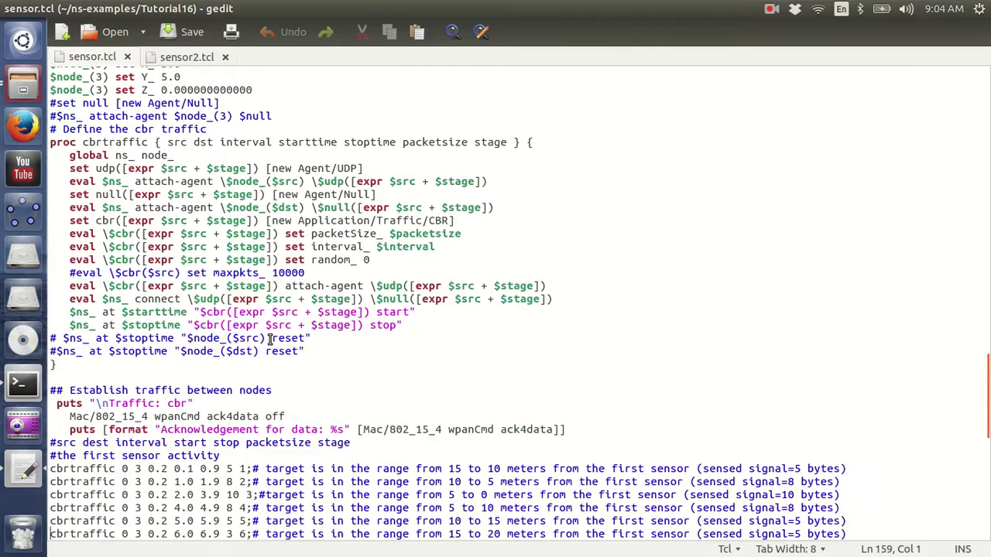
key(Down)
key(Down)
key(Down)
key(Down)
key(Down)
key(Down)
key(Down)
key(Down)
key(Down)
key(Down)
key(Down)
key(Down)
key(Down)
key(Down)
key(Down)
key(Down)
key(Down)
key(Down)
key(Down)
key(Down)
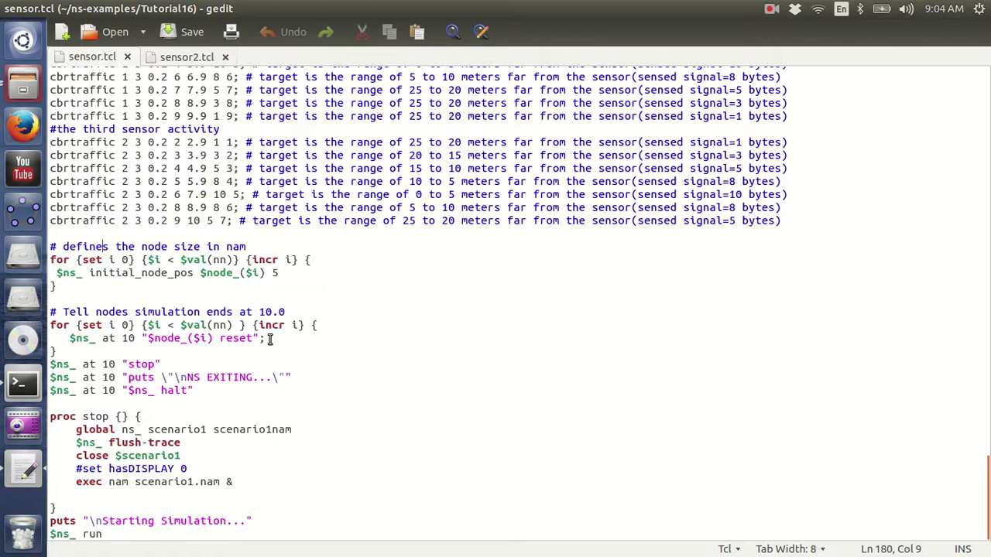
key(Up)
key(Up)
key(Up)
key(Up)
key(Up)
key(Up)
key(Up)
key(Up)
key(Up)
key(Up)
key(Up)
key(Up)
key(Up)
key(Up)
key(Up)
key(Up)
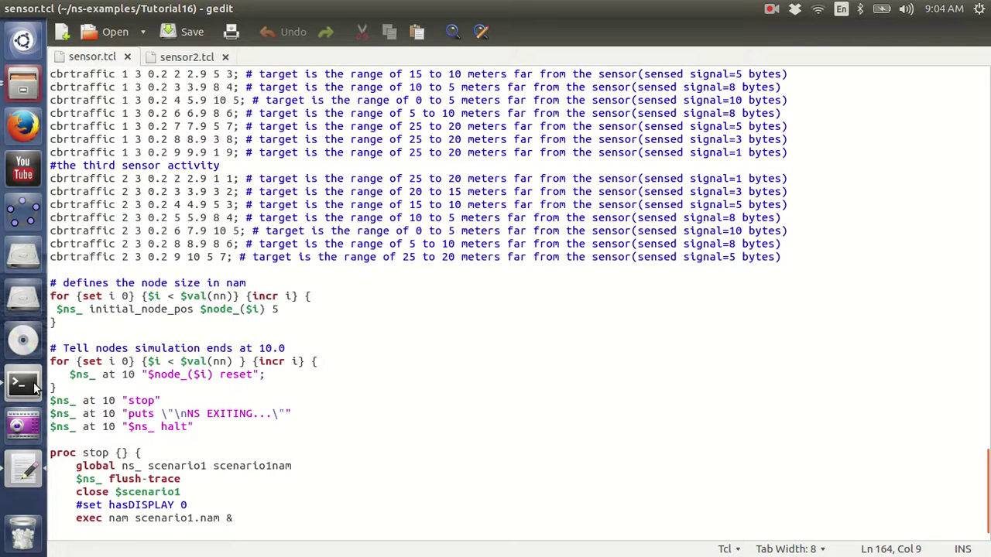
click(33, 387)
- Run 'ns sensor.tcl' in the terminal and start playing the scenario1.nam animation
text(ns)
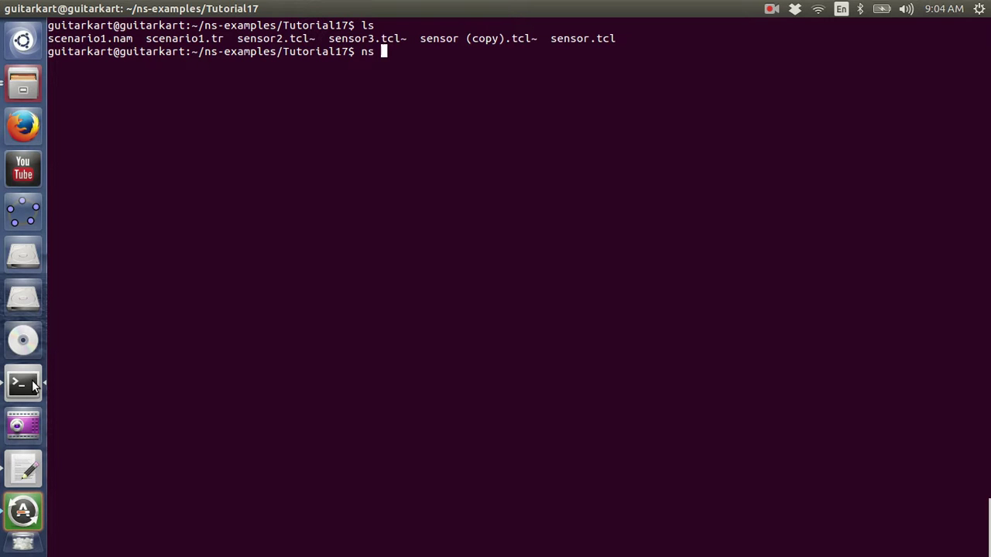
text( se)
key(Tab)
text(.)
key(Tab)
key(Return)
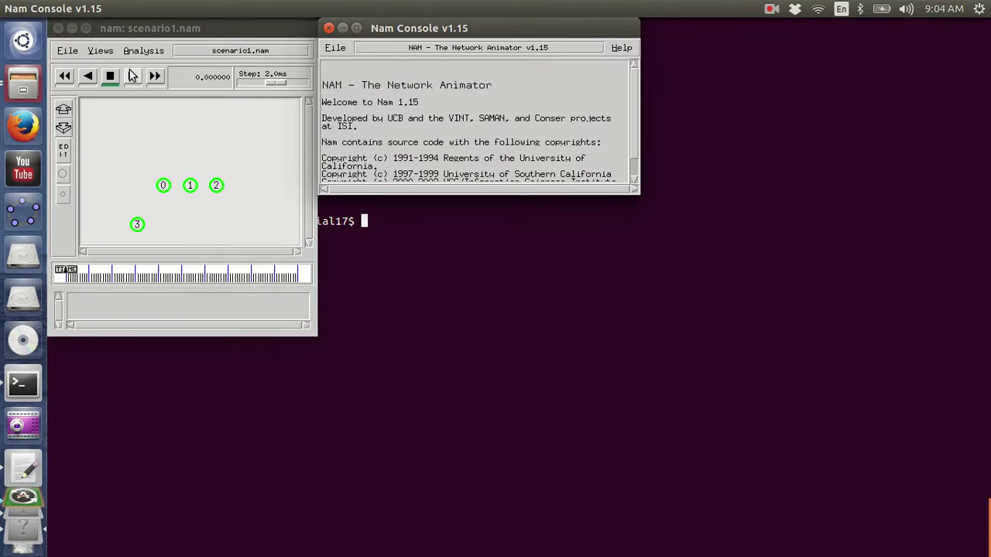
click(133, 75)
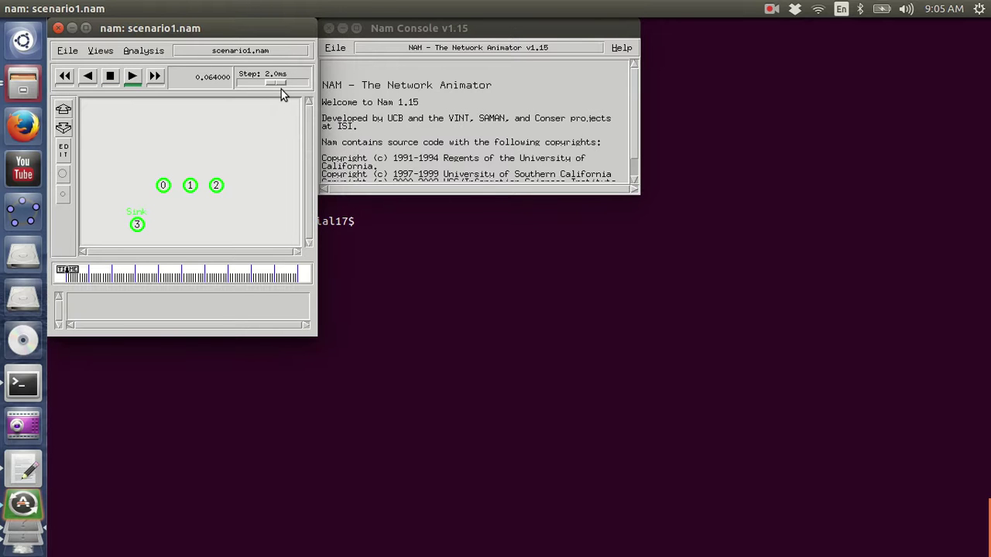
- Set the NAM animation step to 6.3ms and let it play to about 10 seconds
drag(281, 89, 283, 91)
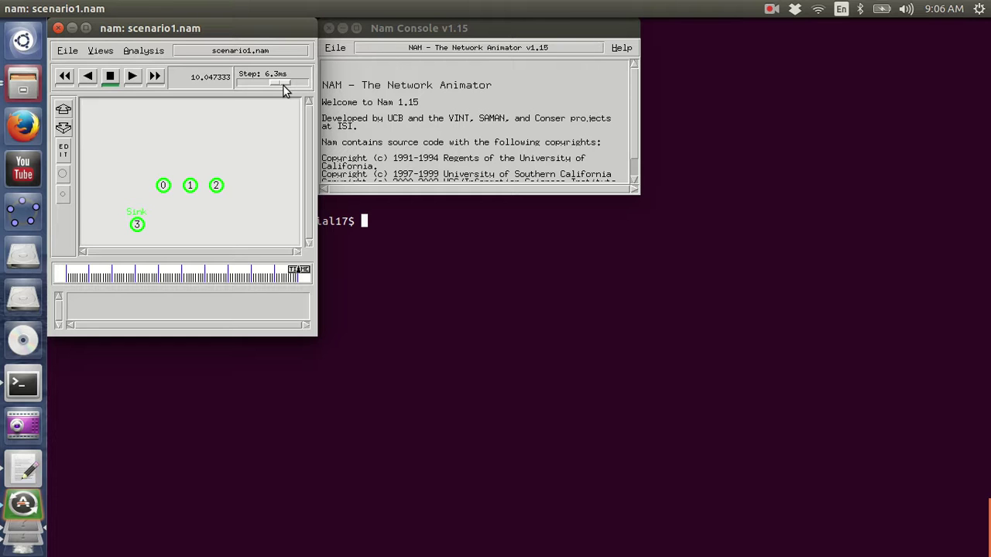
- Close NAM, list the Tutorial17 files, and change directory to ~/tracegraph202
click(58, 29)
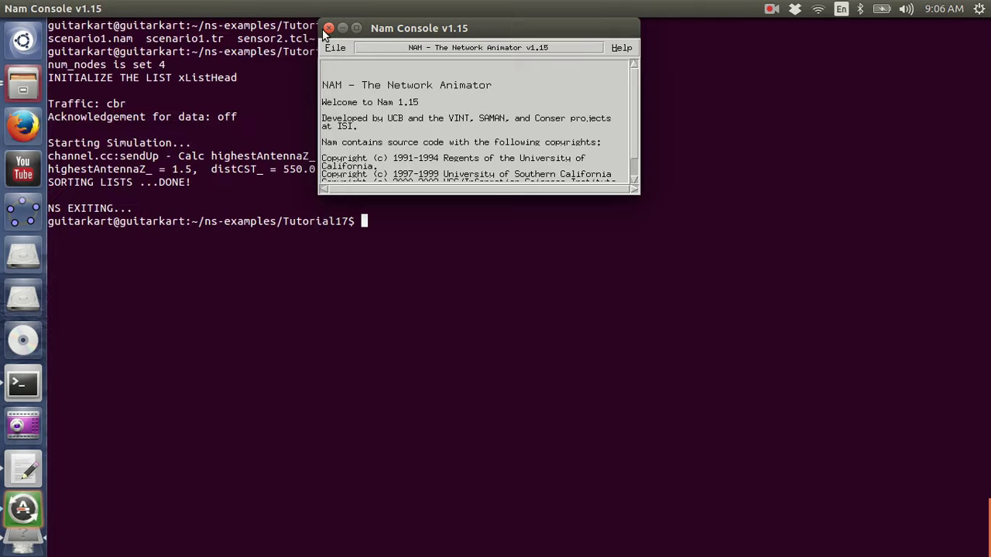
text(ls)
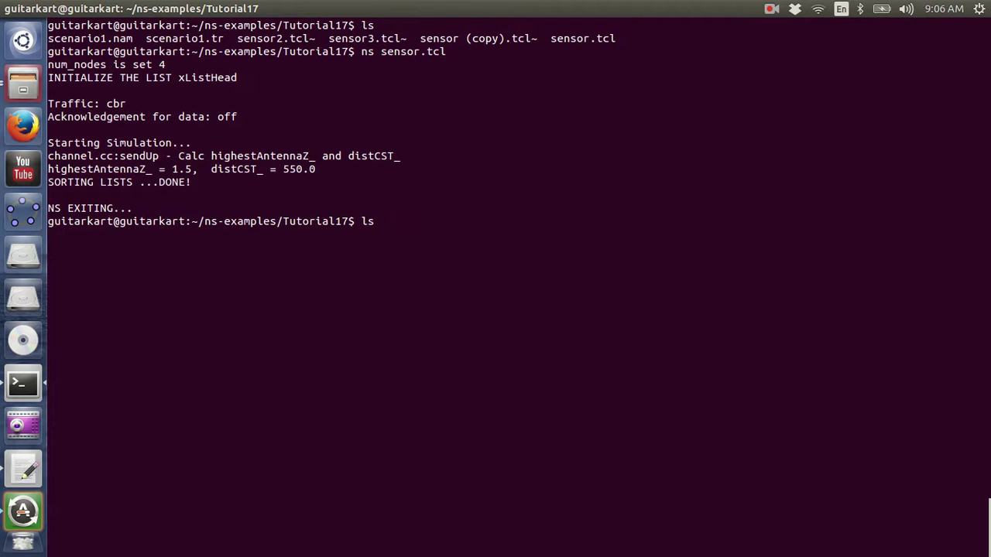
key(Return)
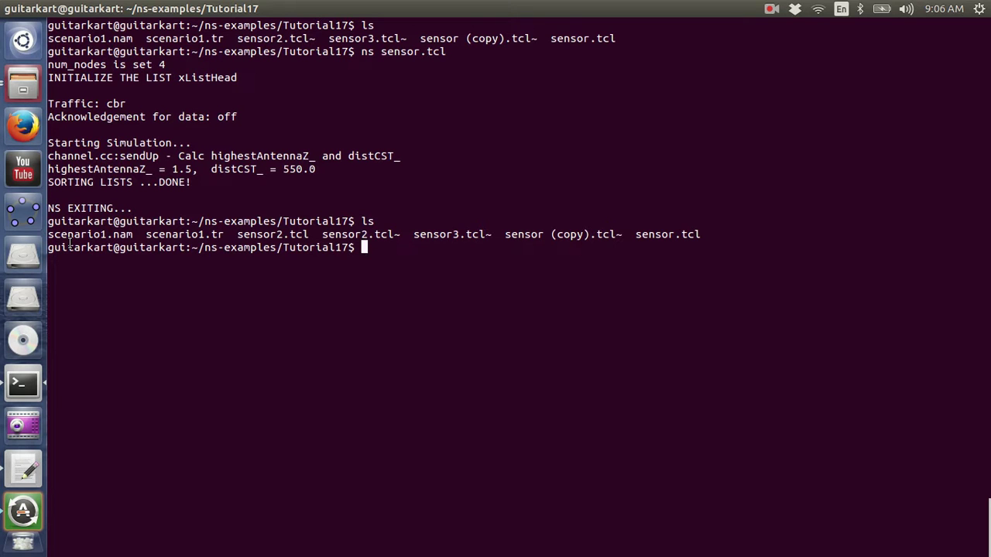
text(cd ..)
key(Return)
text(cde)
key(BackSpace)
key(BackSpace)
text(..)
key(Return)
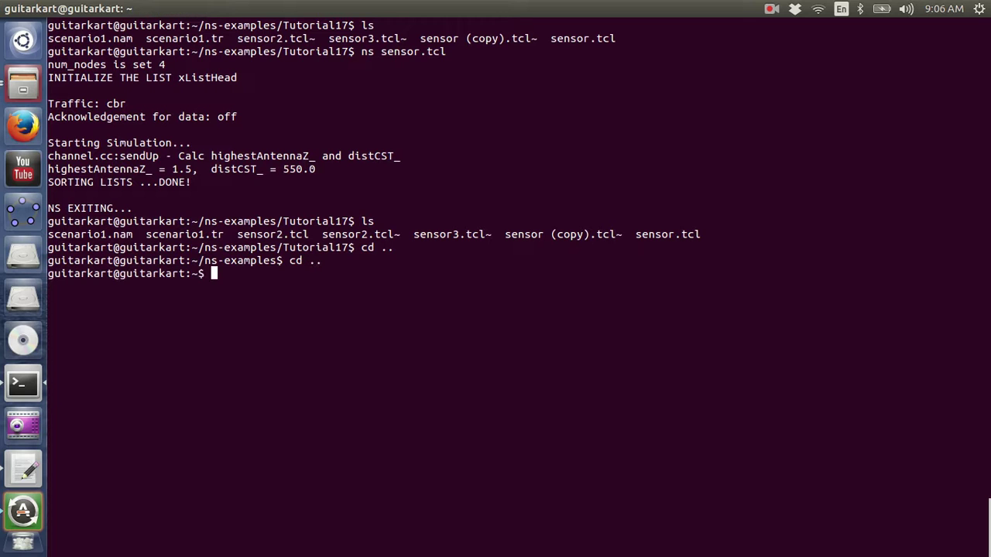
text(cd tra)
key(Tab)
key(Return)
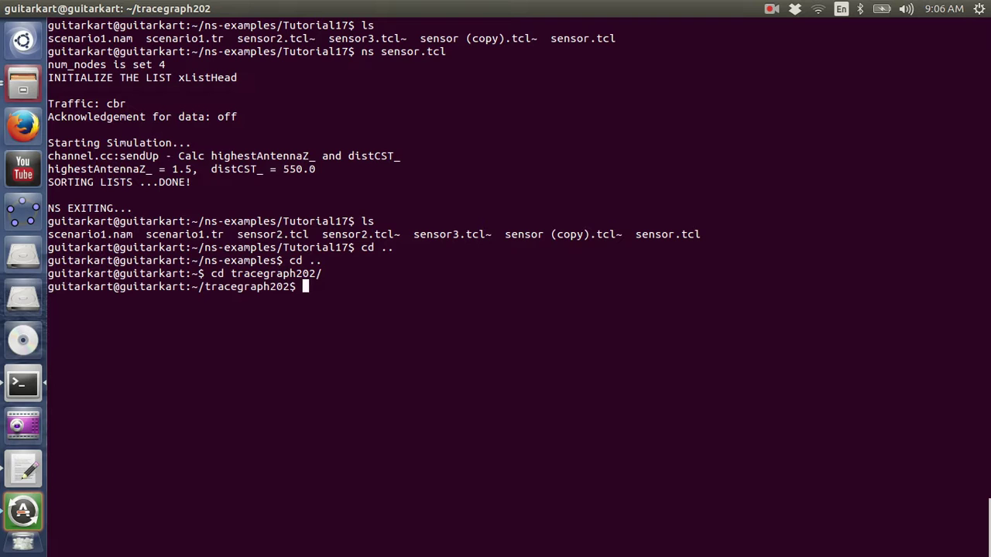
- Launch ./trgraph on the Tutorial17 scenario1.tr trace file
text(./trgraph /home/)
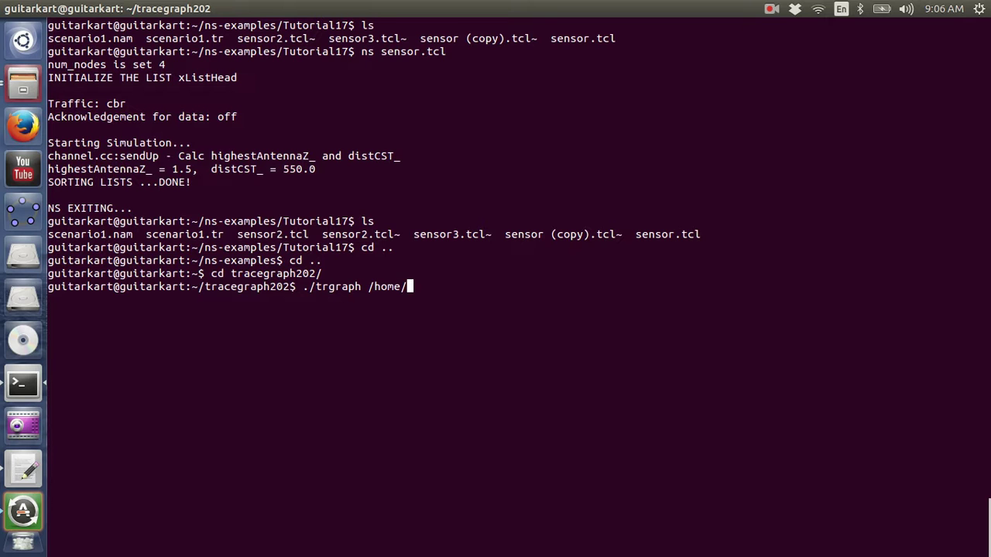
text(gu)
key(Tab)
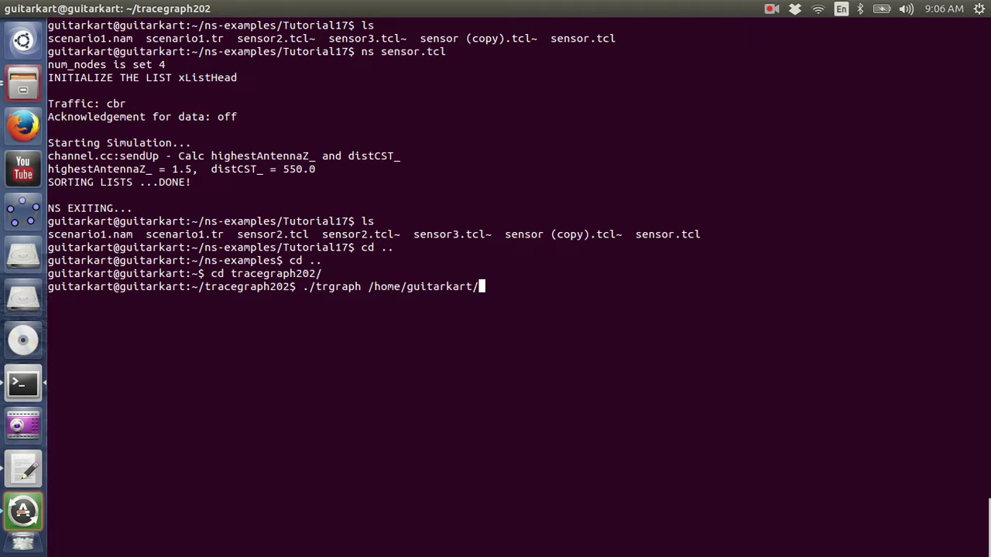
text(ns-e)
key(Tab)
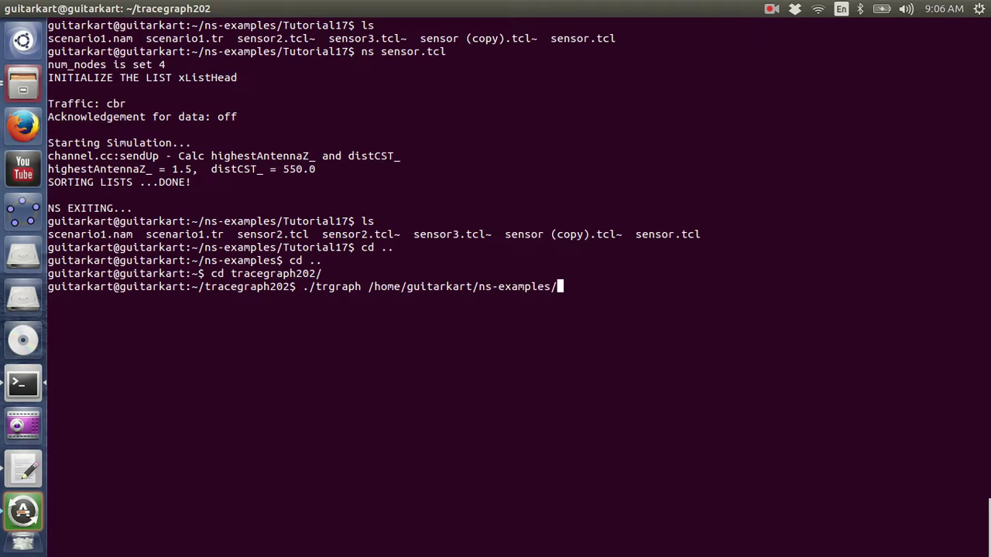
text(Tu)
key(Tab)
text(17)
key(Tab)
text(sce)
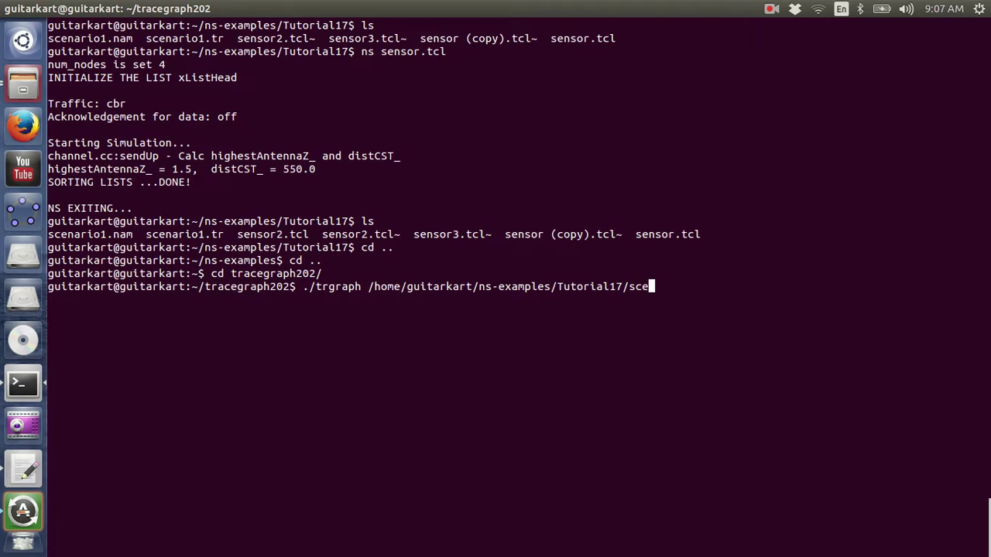
key(Tab)
text(tr)
key(Return)
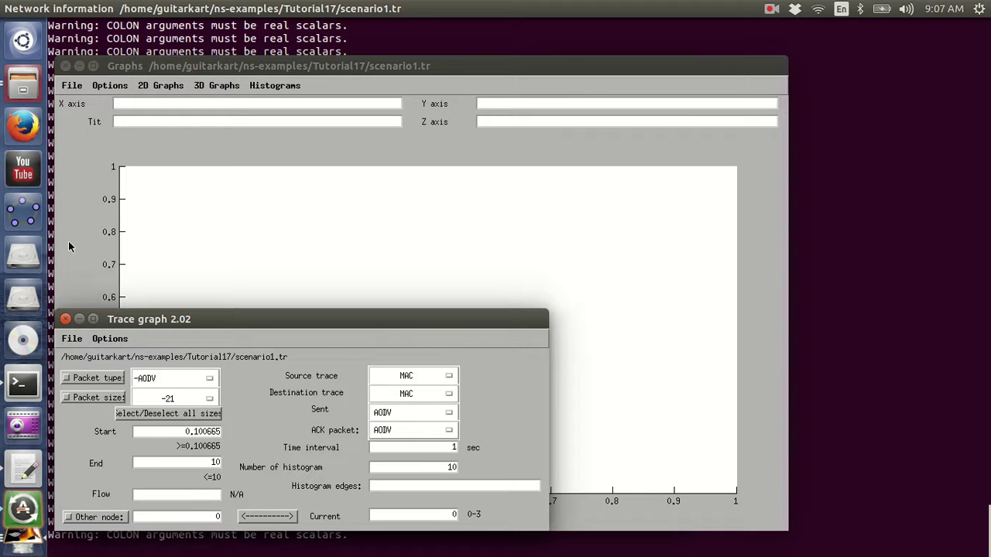
- Set node 3 as the current node in Trace graph
click(450, 516)
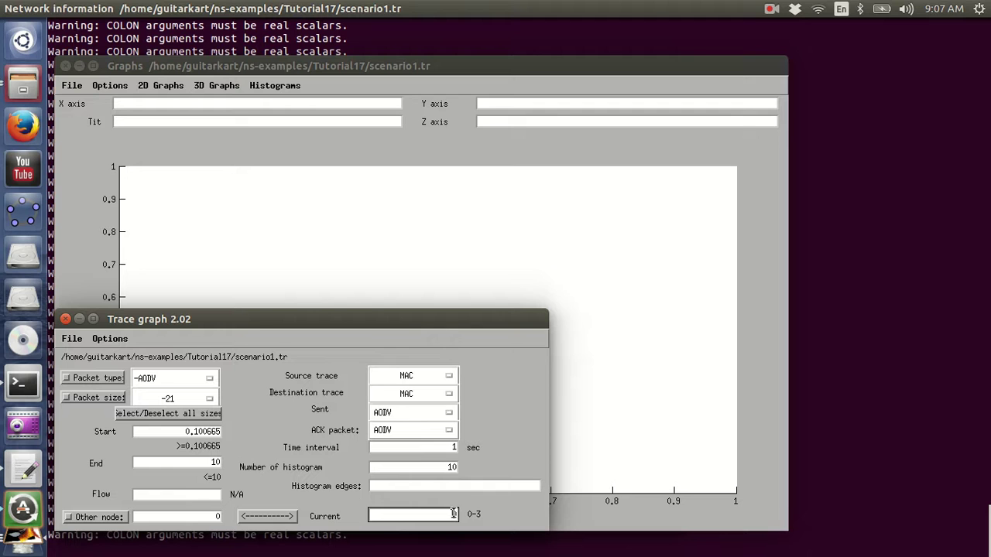
text(3)
key(Return)
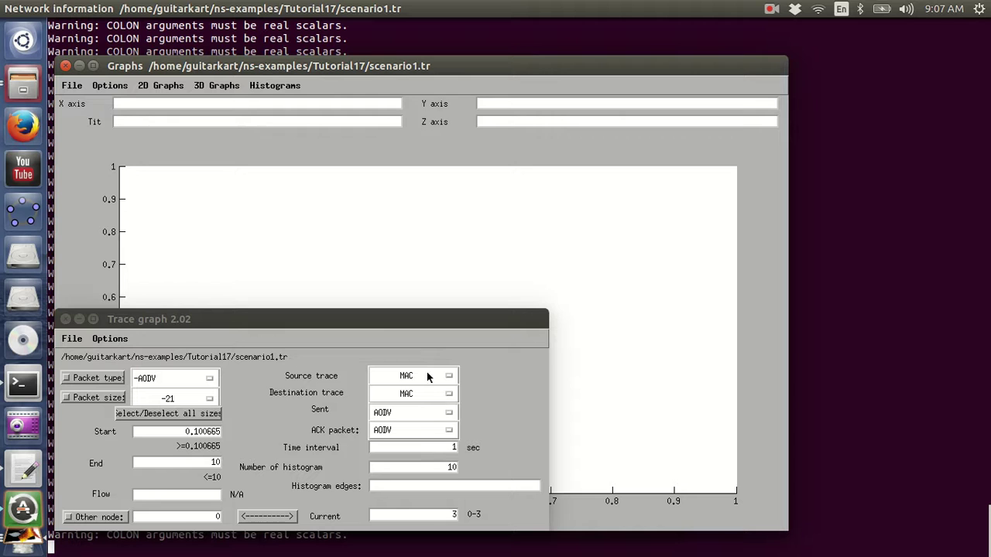
- Look over the save-figure and network information options, then raise the Graphs window
click(70, 87)
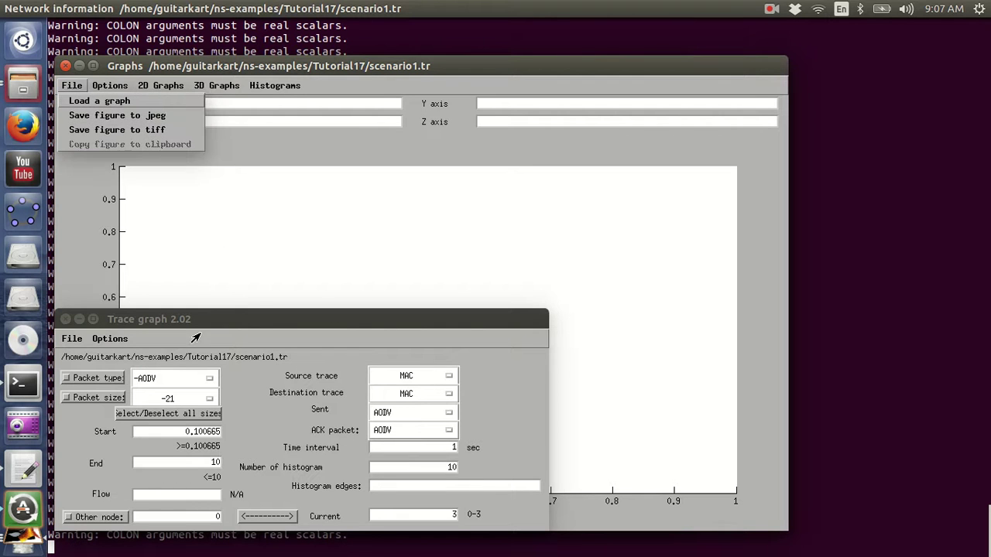
click(23, 534)
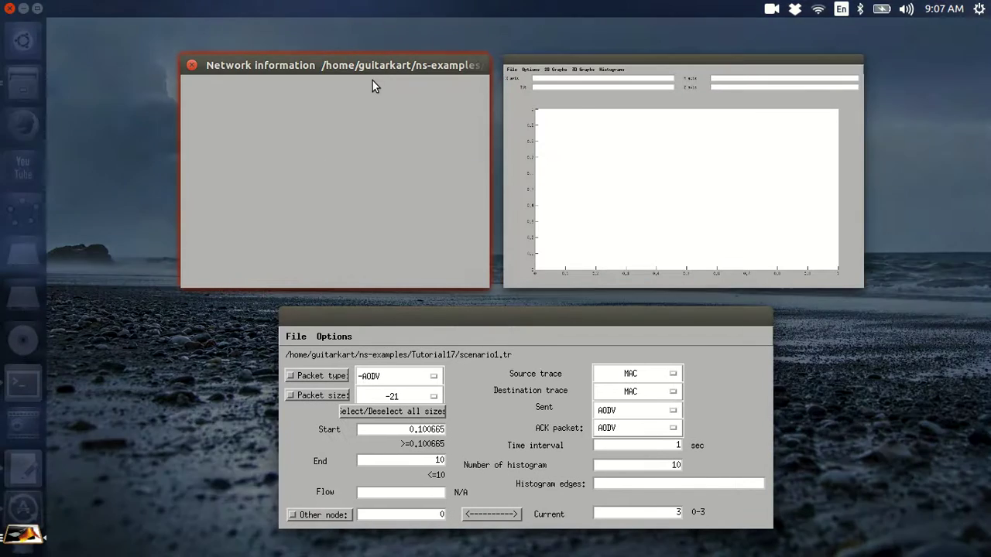
click(372, 82)
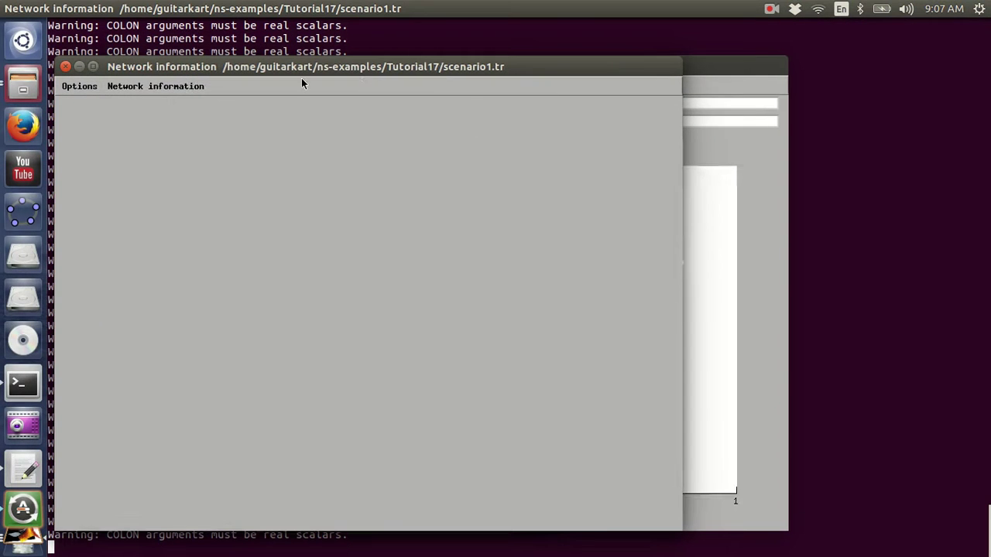
click(78, 88)
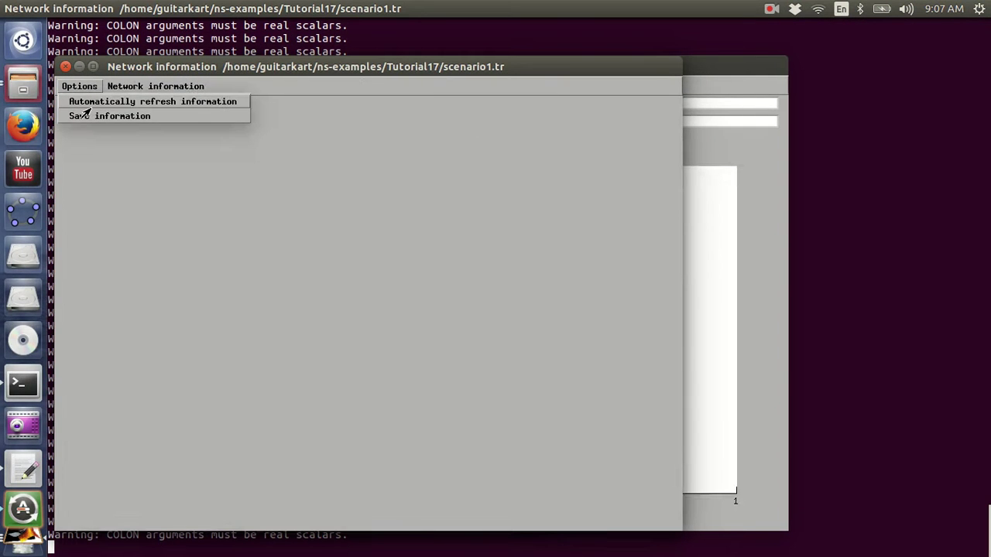
click(89, 114)
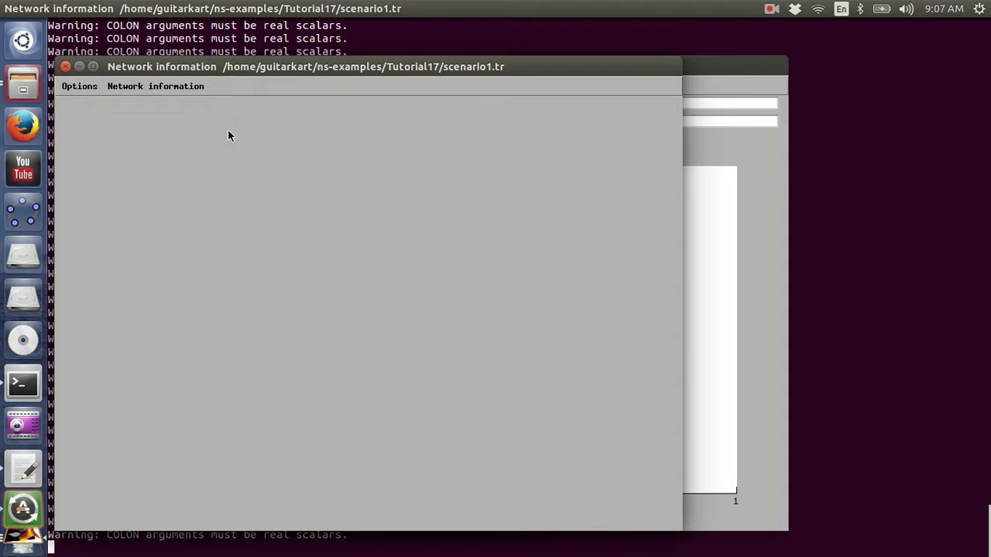
click(774, 287)
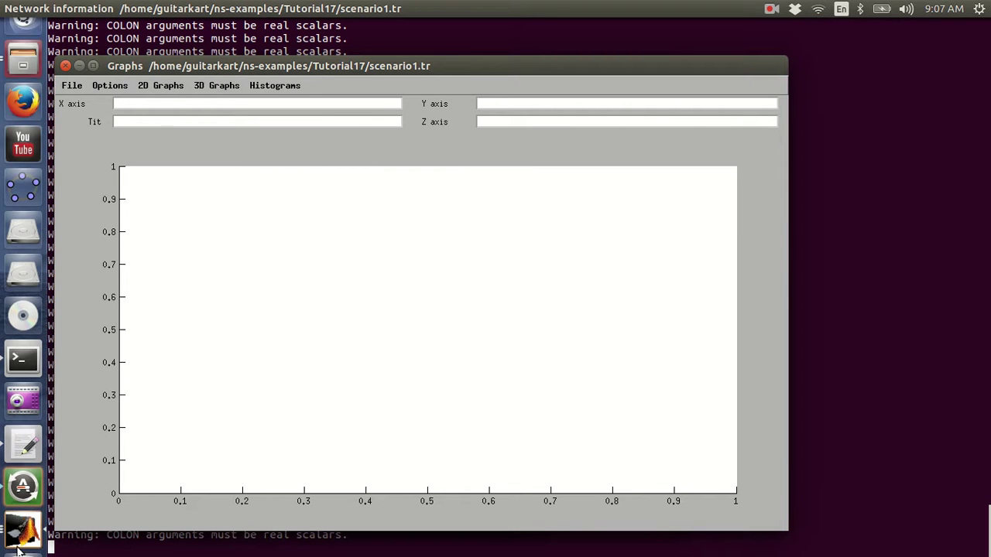
click(24, 492)
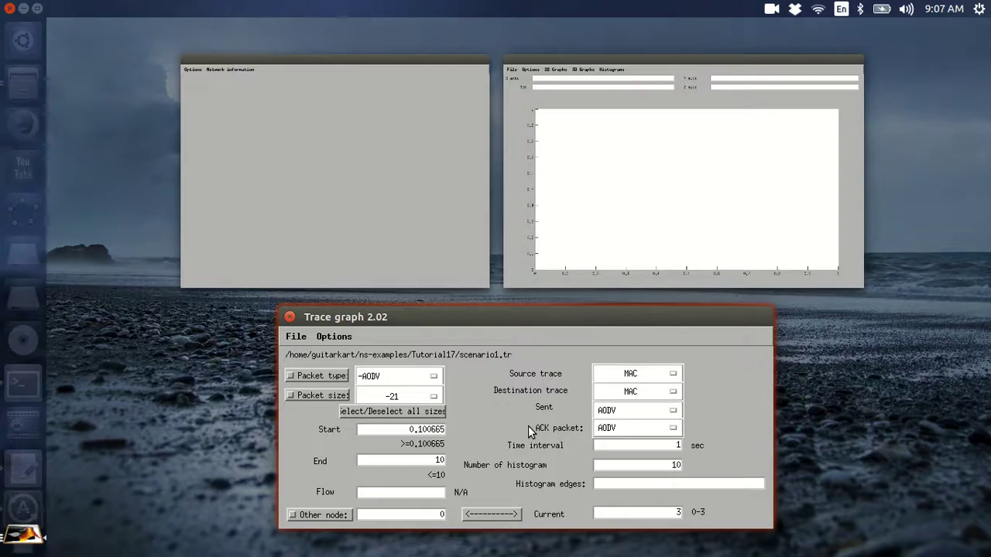
click(528, 425)
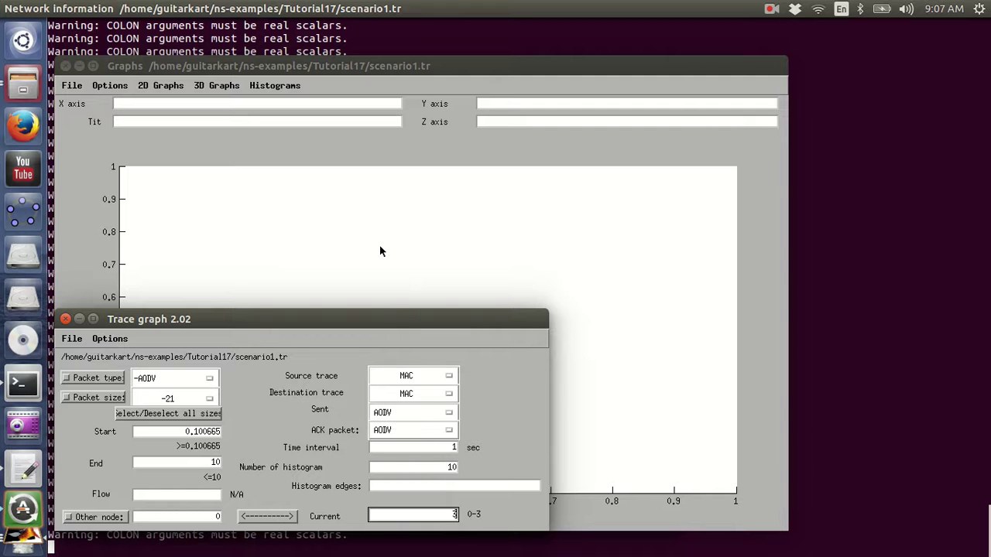
click(351, 229)
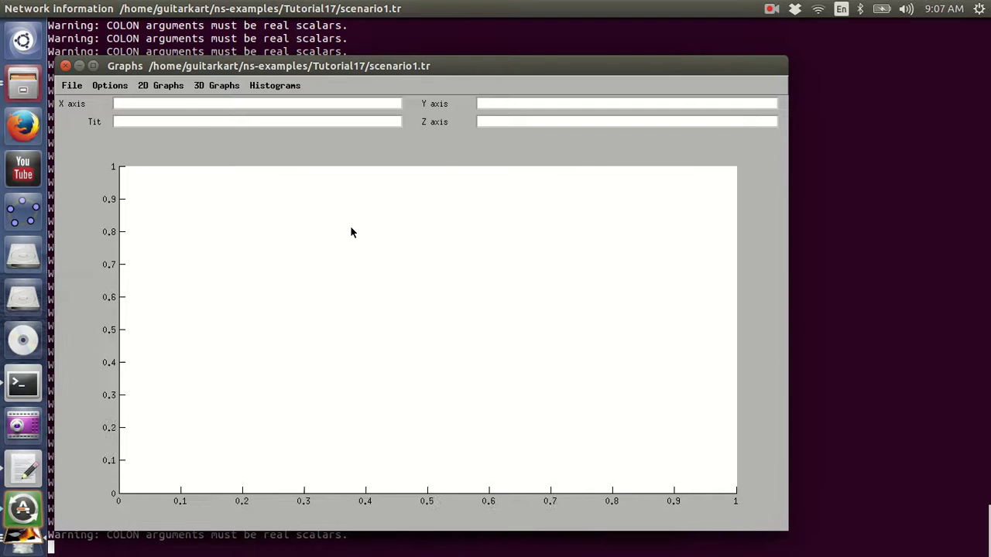
click(167, 87)
- Plot throughput of received packets at node 3 and save it as the JPEG taodv
mouse_move(175, 120)
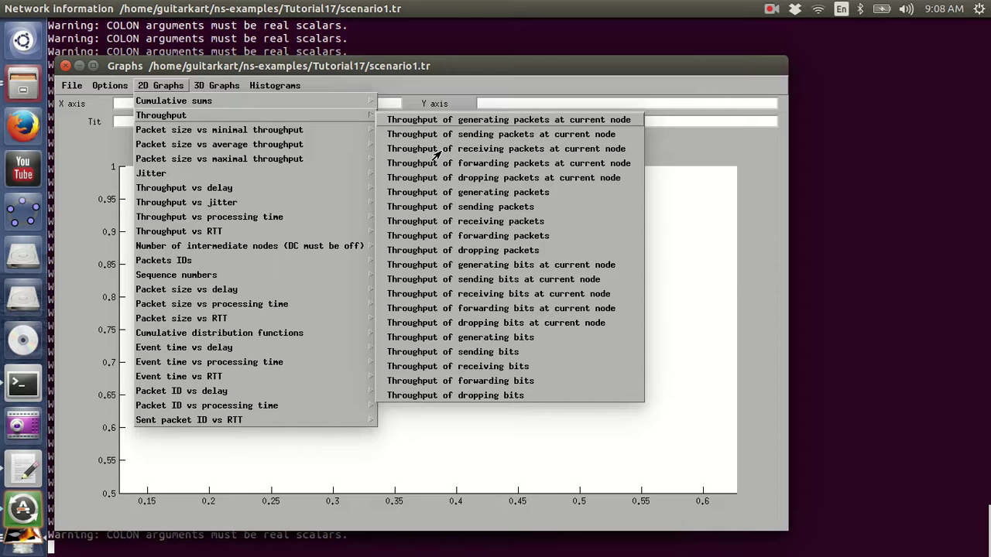
click(438, 150)
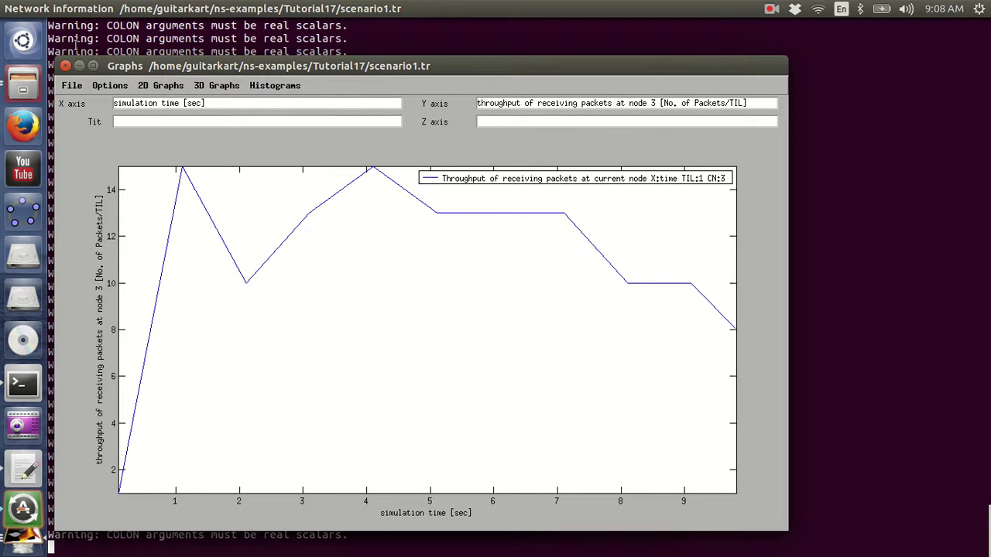
click(80, 90)
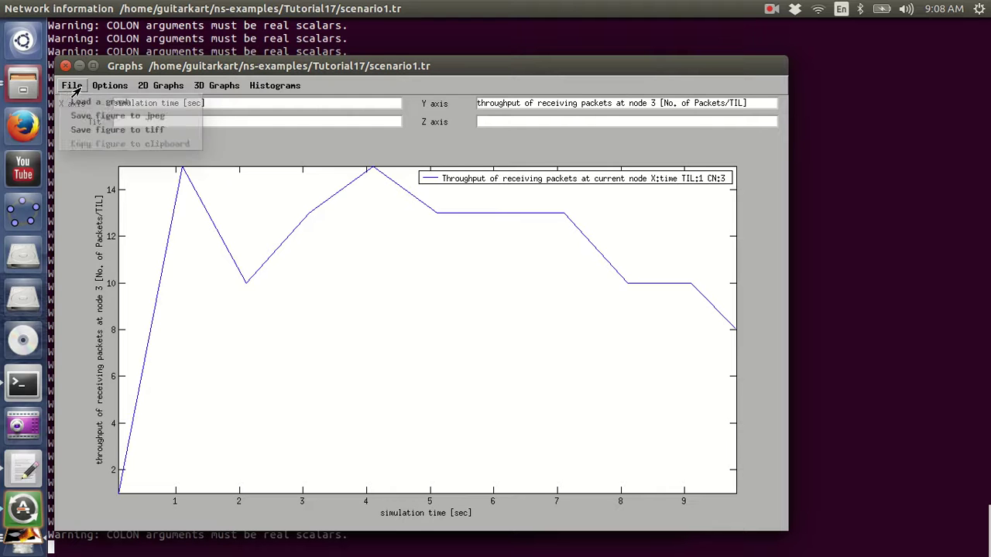
click(122, 120)
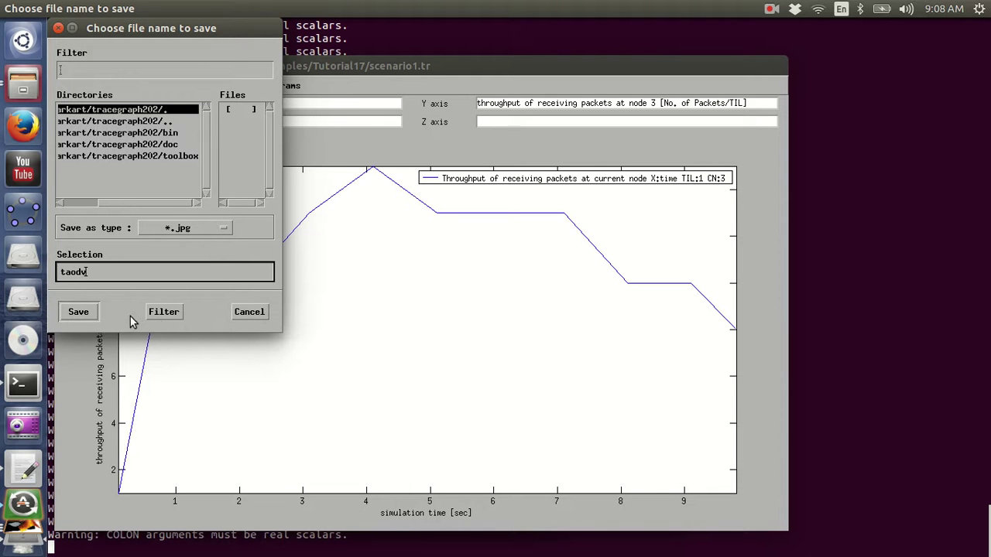
click(85, 313)
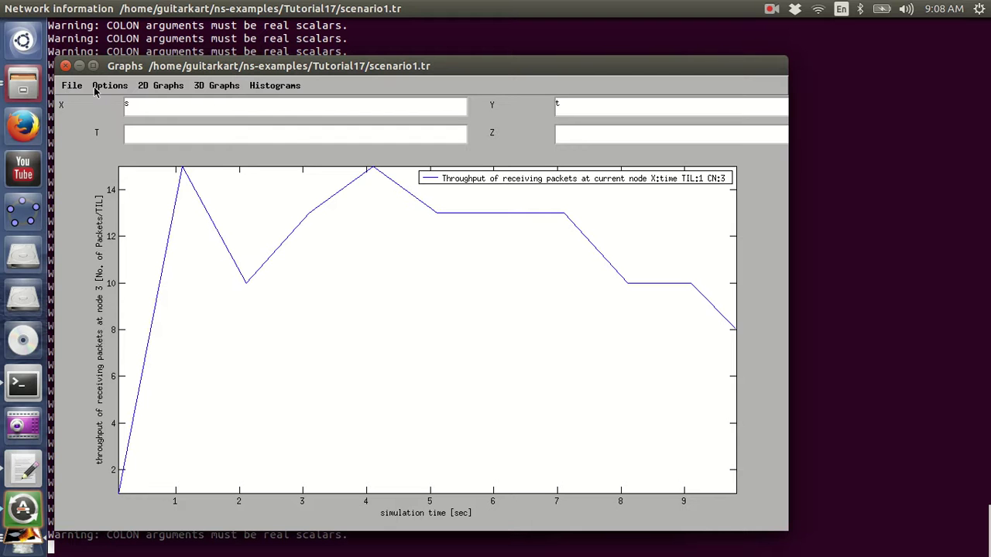
- Plot jitter of received packets at node 3 and save it as the JPEG jaodv
click(153, 89)
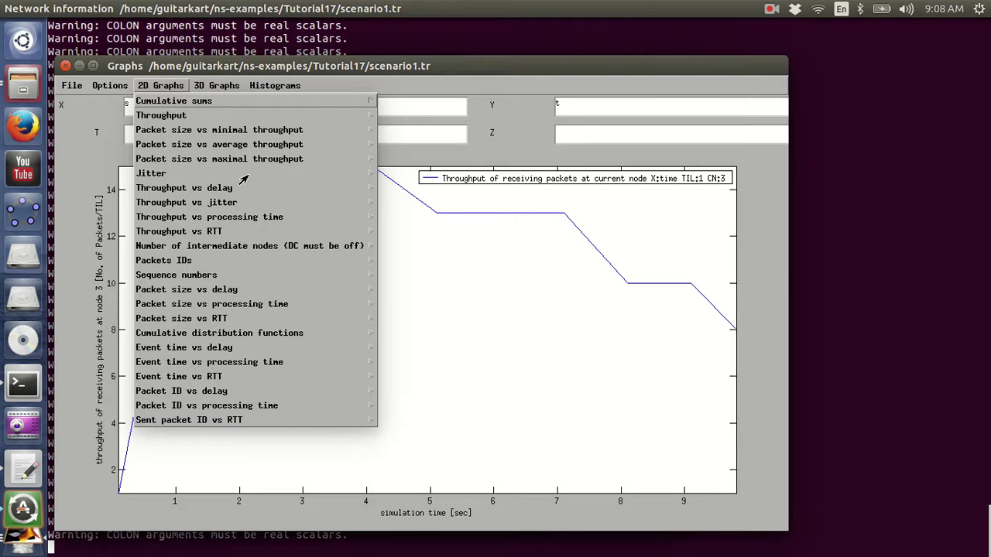
mouse_move(241, 175)
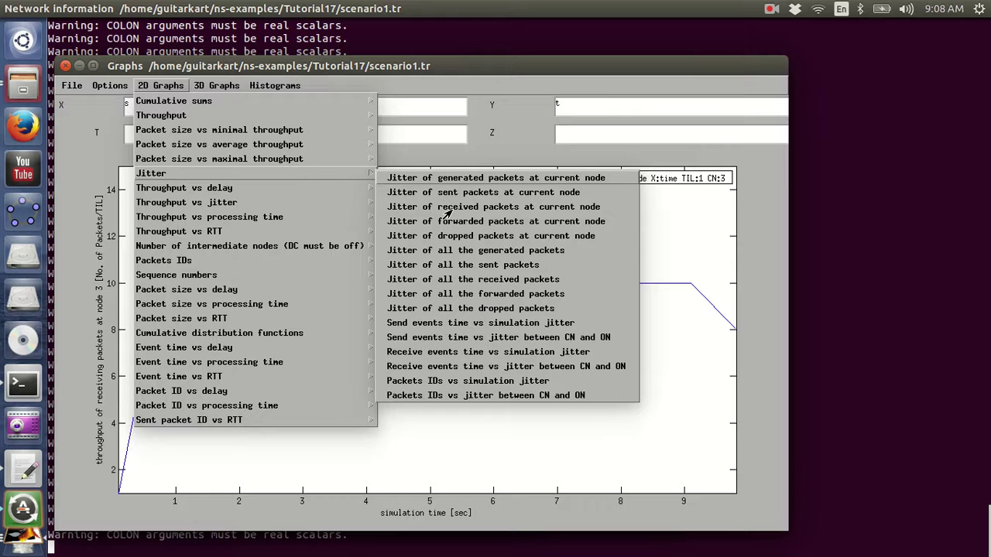
click(473, 207)
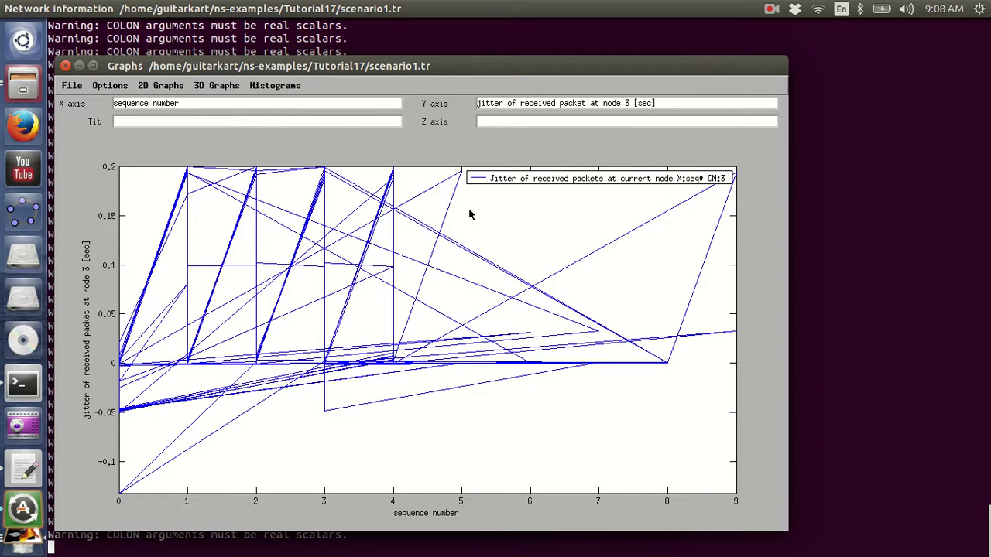
click(71, 87)
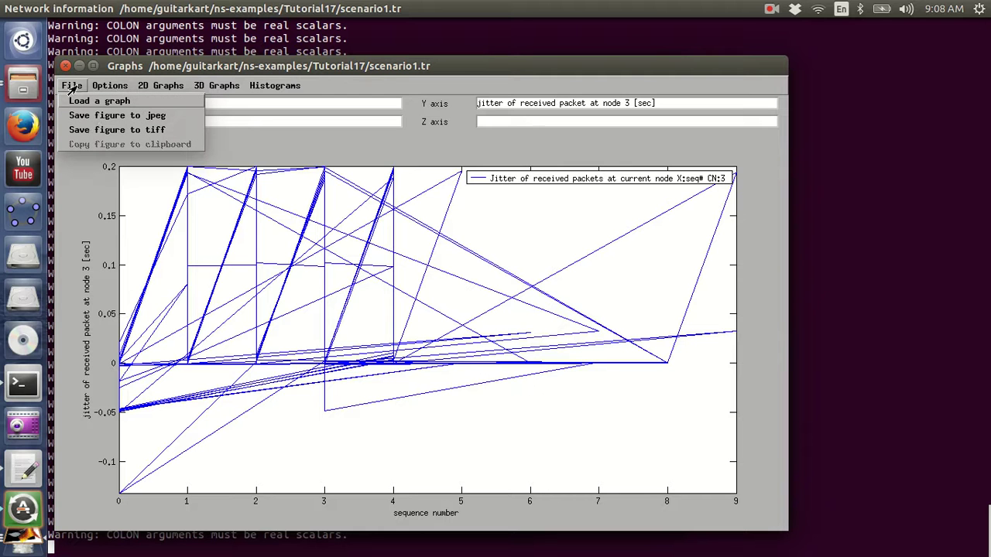
click(112, 116)
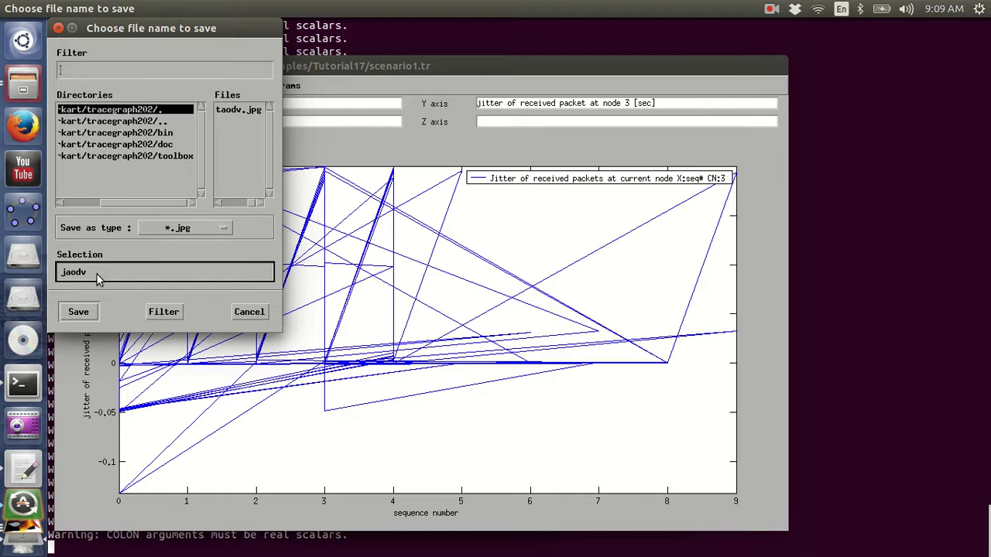
click(78, 312)
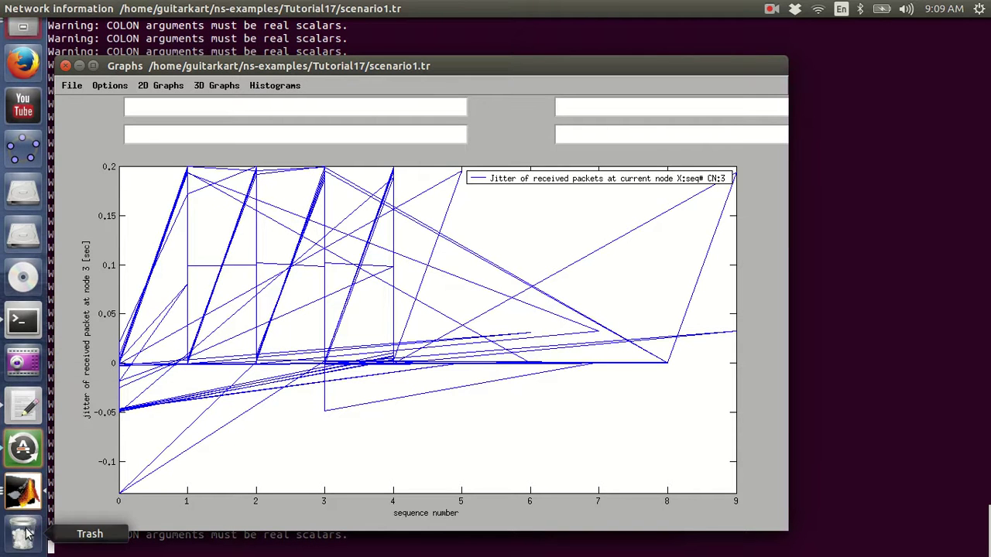
- Quit Trace graph from its launcher icon
click(33, 501)
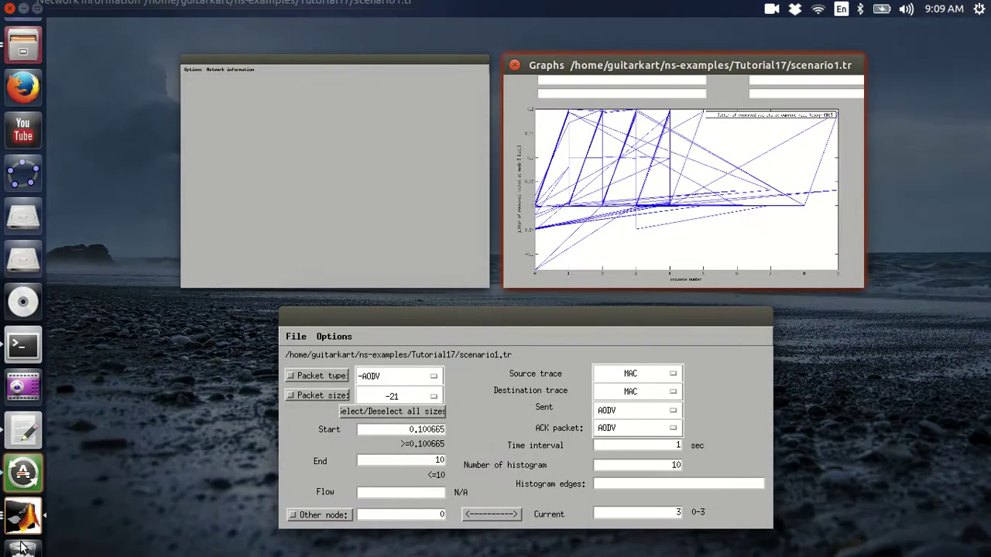
right_click(22, 546)
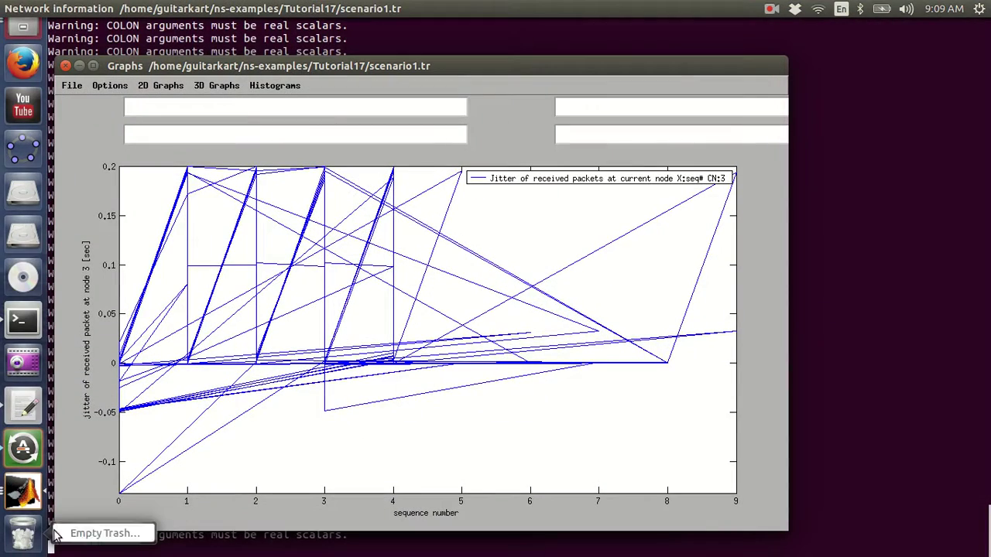
right_click(35, 499)
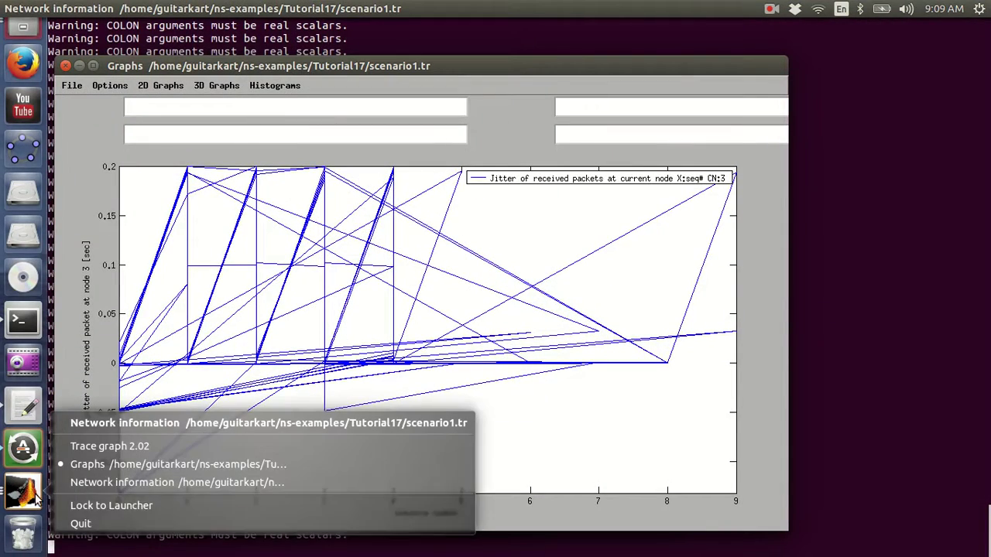
click(80, 526)
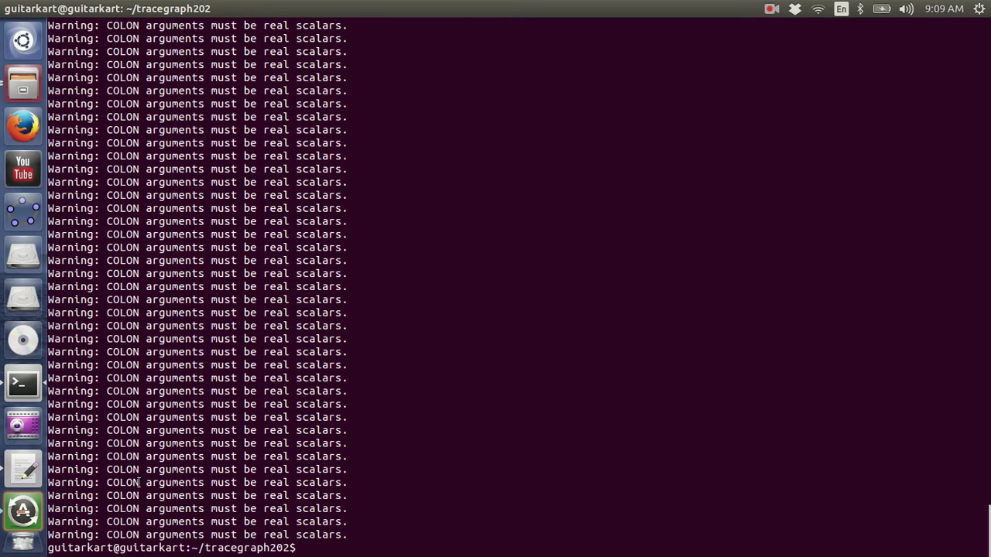
- Clear the terminal with the clear command
text(clear)
key(Return)
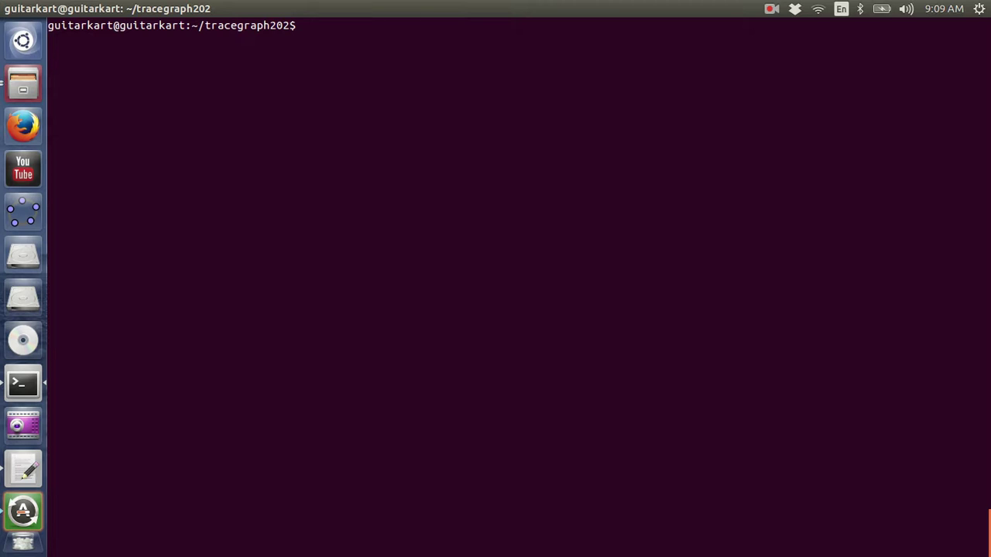
click(24, 466)
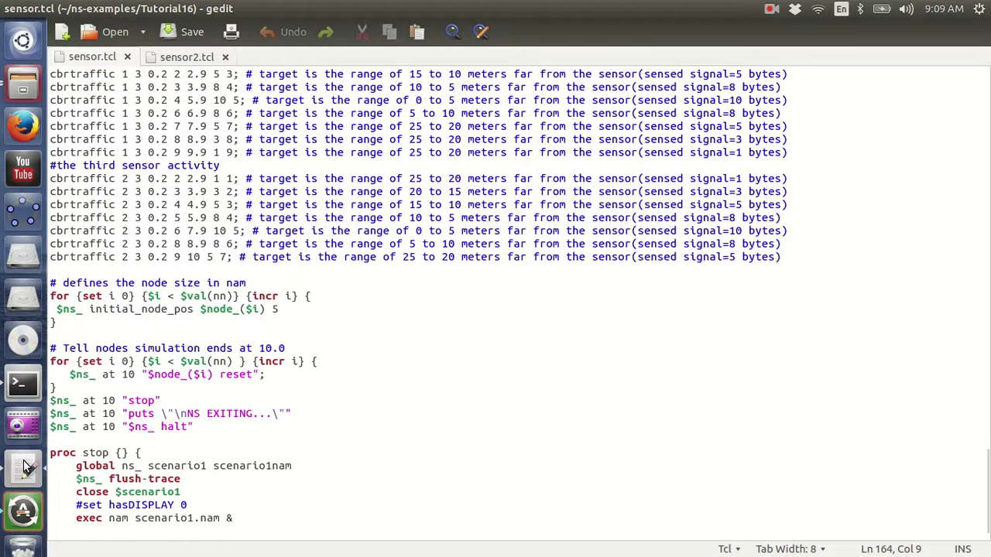
- Check sensor2.tcl and sensor.tcl in gedit, then bring the Tutorial17 folder forward in Files
click(208, 60)
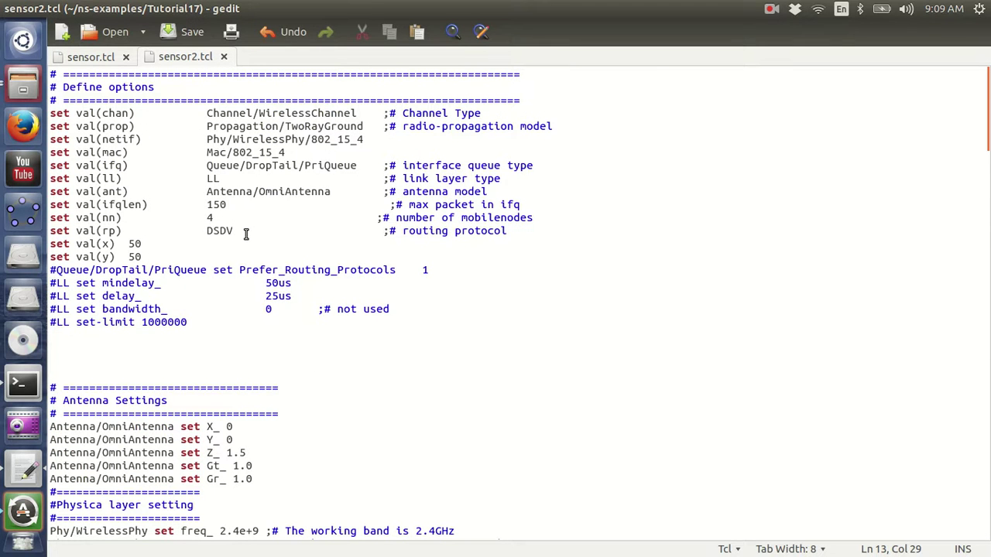
click(90, 57)
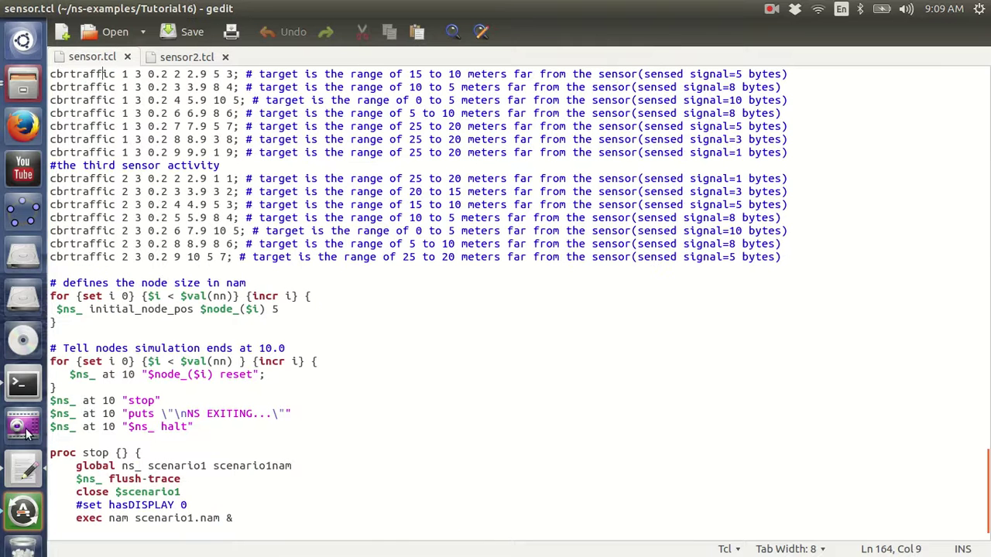
click(23, 82)
click(374, 124)
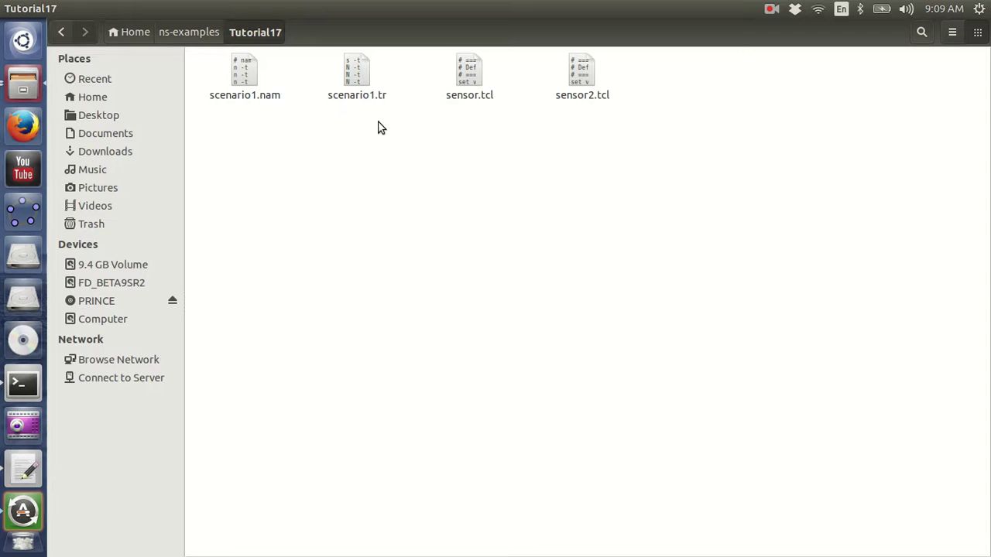
- Select scenario1.nam and scenario1.tr together and delete them
drag(341, 85, 230, 61)
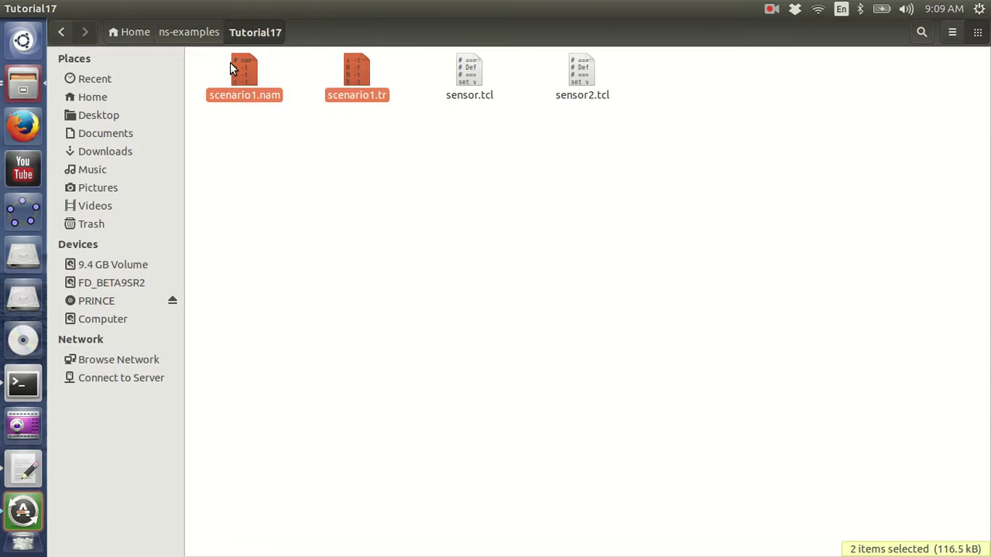
key(Delete)
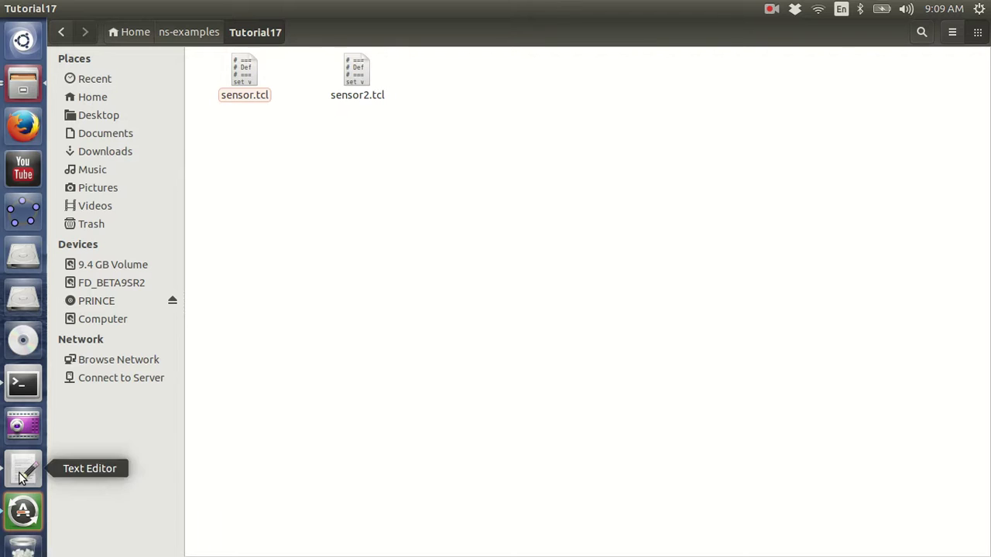
- Change into ns-examples/Tutorial17 and run ns sensor2.tcl until it reports NS EXITING
click(33, 393)
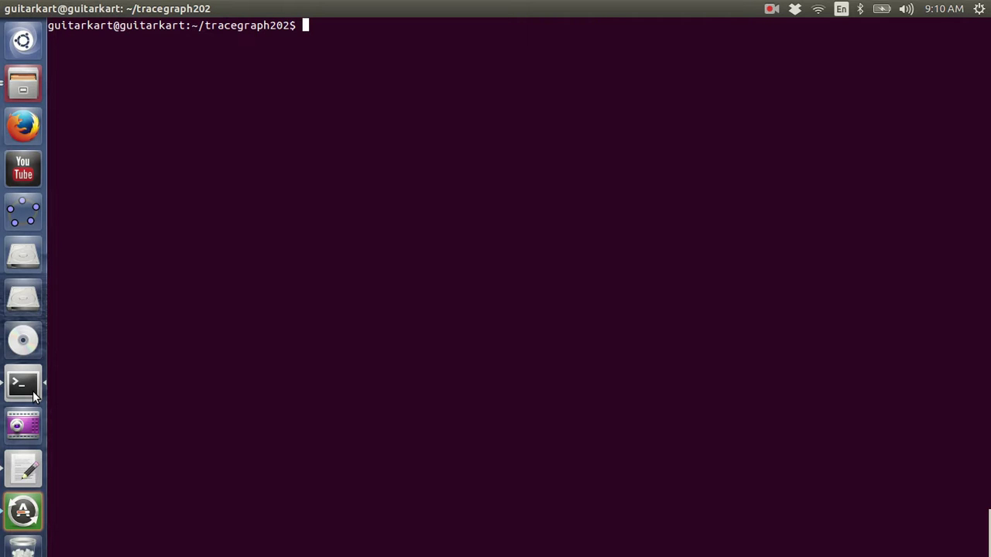
text(cd ..)
key(Return)
text(cd ns-)
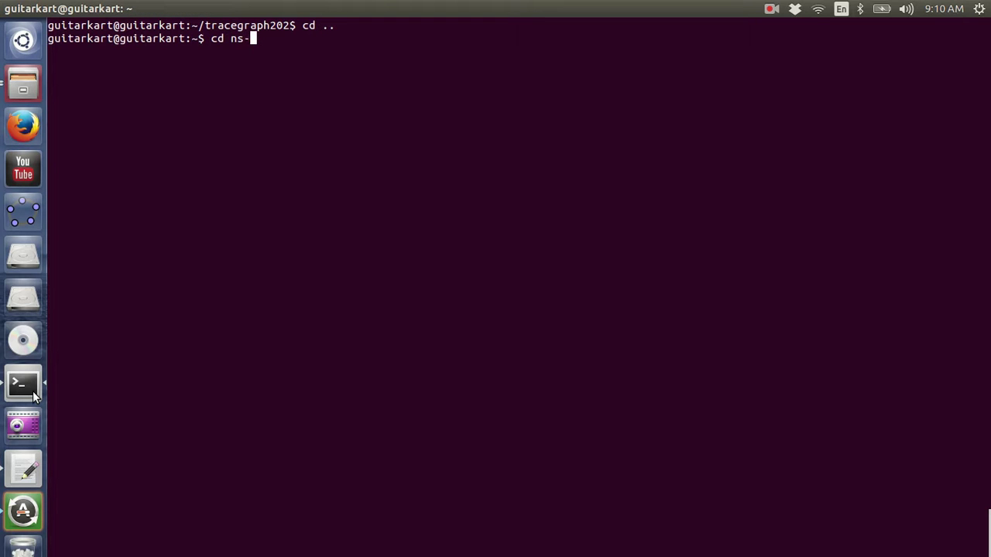
text(e)
key(Tab)
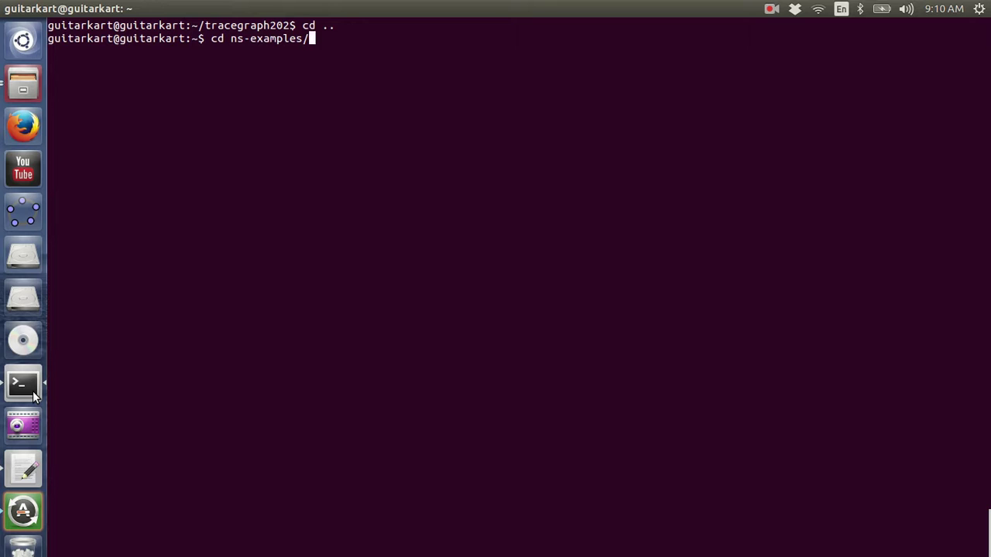
text(Tu)
key(Tab)
text(17/)
key(Tab)
key(Return)
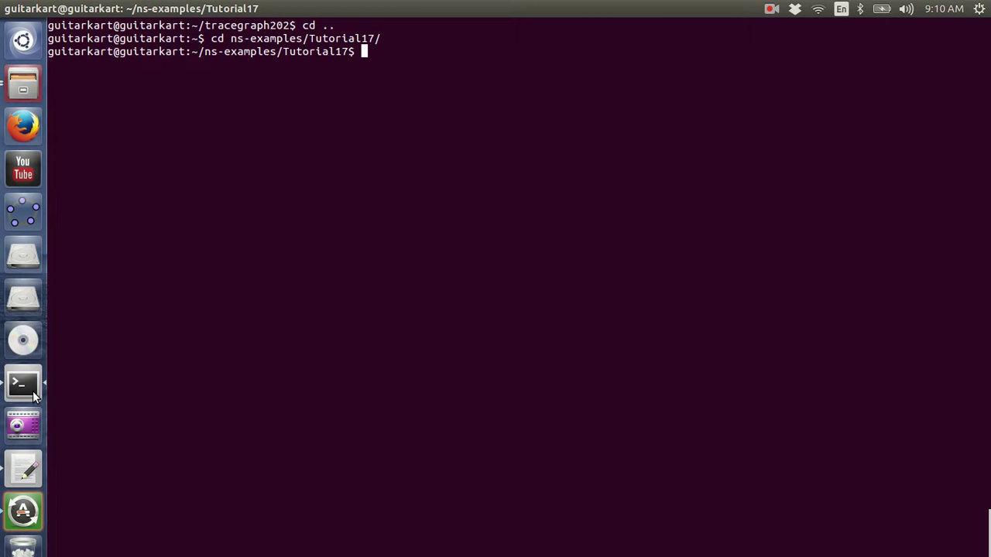
text(ns sensor2.tcl)
key(Return)
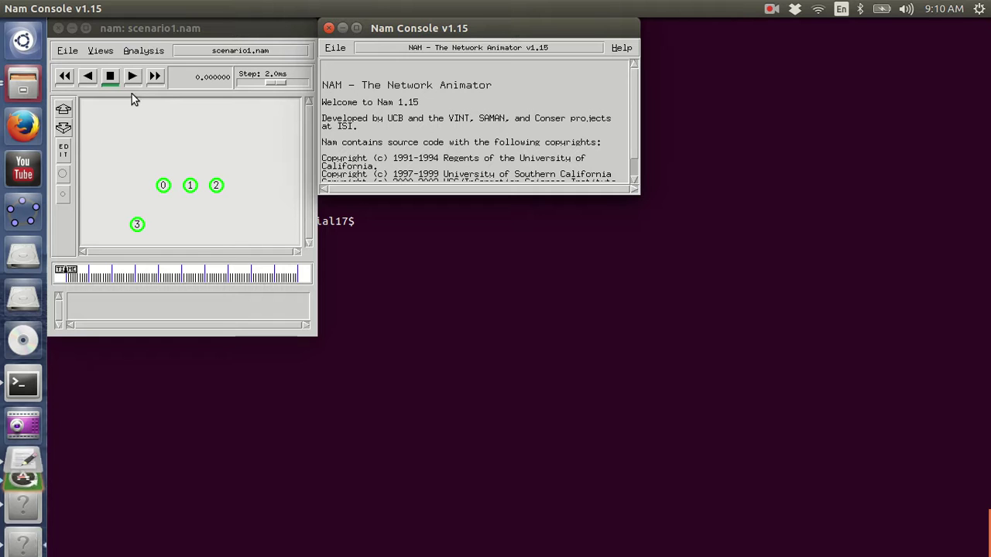
- Play the scenario1.nam animation at a ~15 ms step to about 10 s, then close it
click(133, 82)
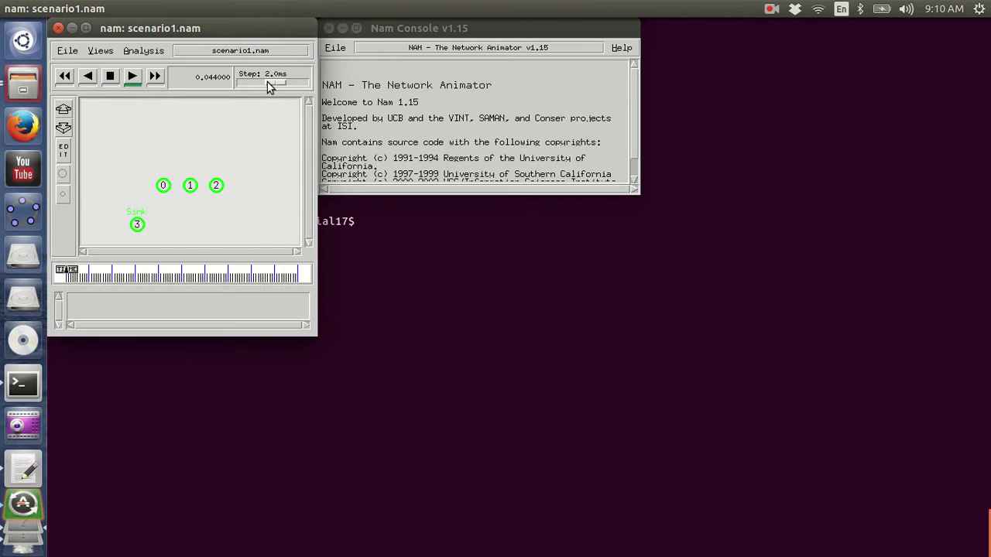
drag(272, 82, 274, 86)
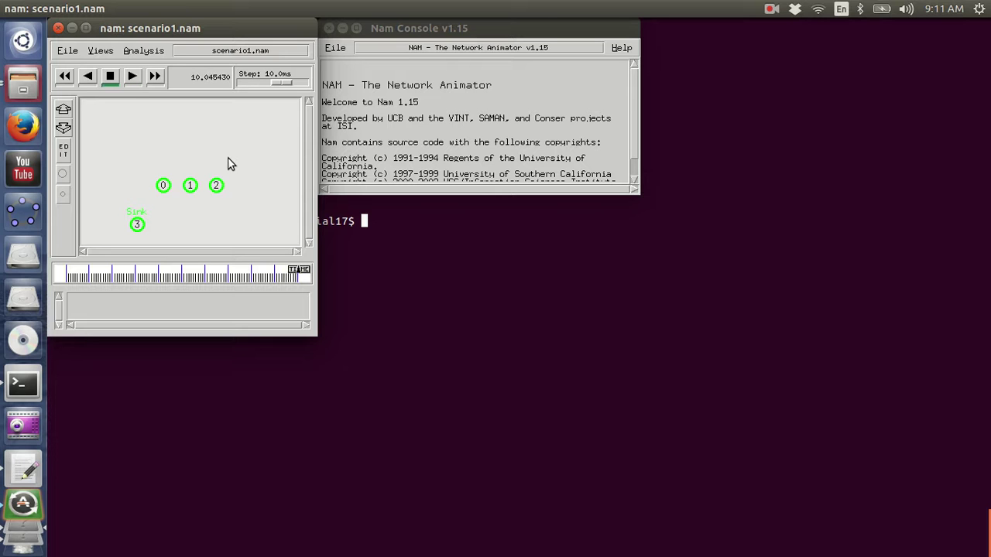
click(60, 31)
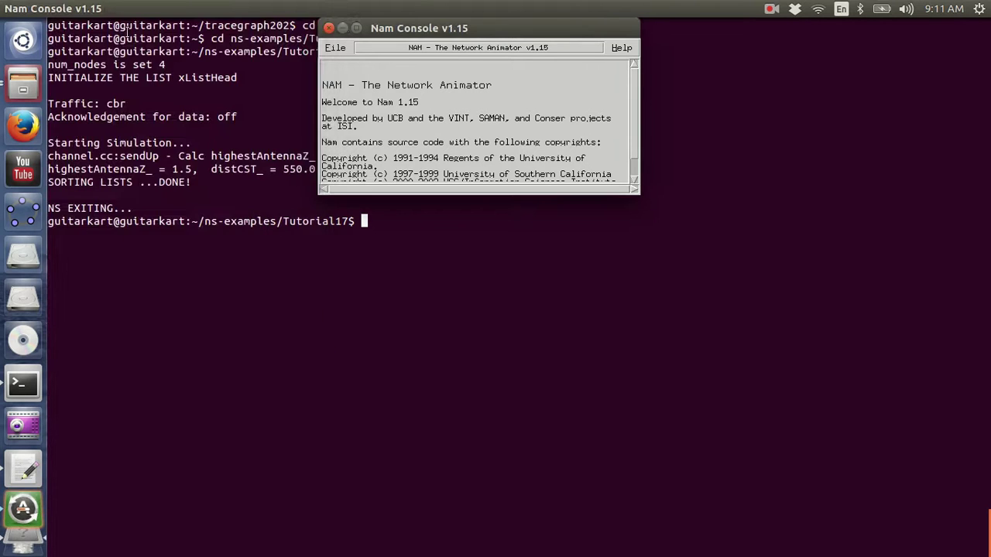
- Close the Nam Console and move up out of Tutorial17 using recalled cd .. commands
click(328, 28)
key(Up)
key(Up)
key(Up)
key(Return)
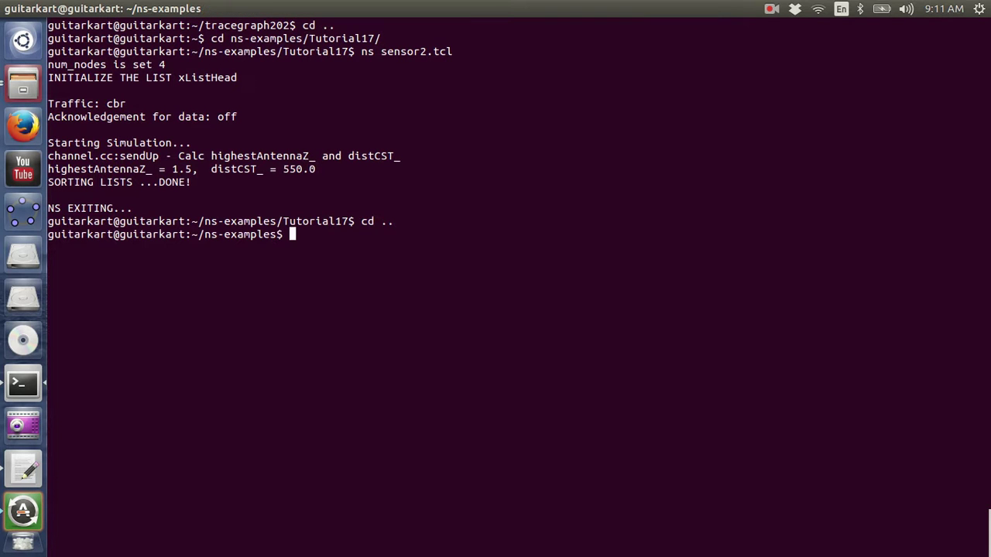
key(Up)
key(Up)
key(Down)
key(Return)
- Enter tracegraph202 and launch ./trgraph on scenario1.tr from command history
key(Up)
key(Up)
key(Up)
key(Up)
key(Up)
key(Up)
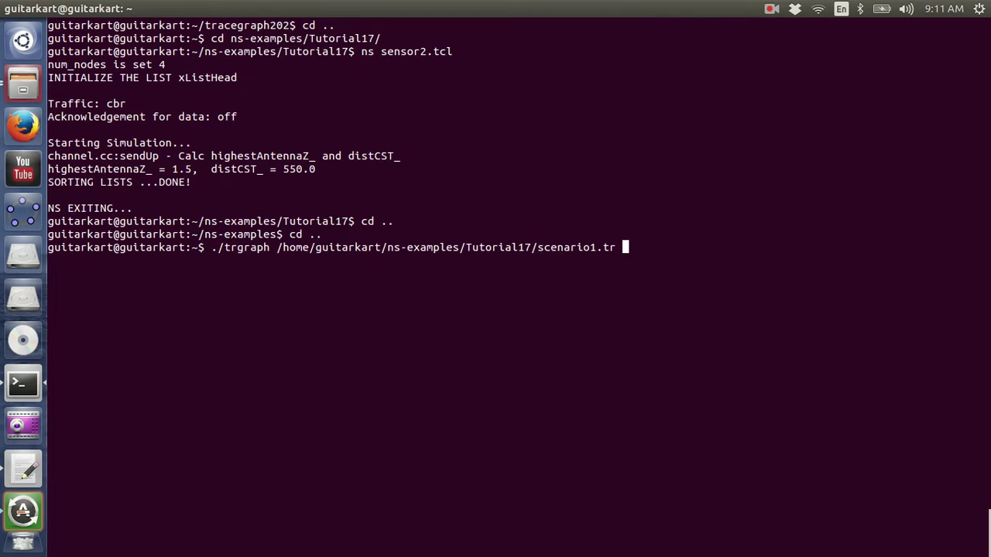
key(Up)
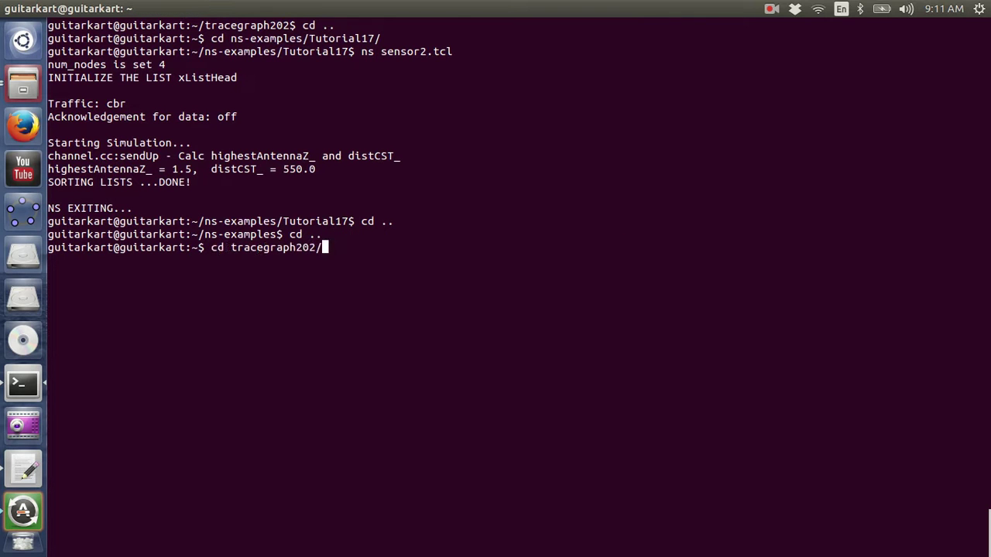
key(Return)
key(Up)
key(Up)
key(Up)
key(Up)
key(Down)
key(Down)
key(Up)
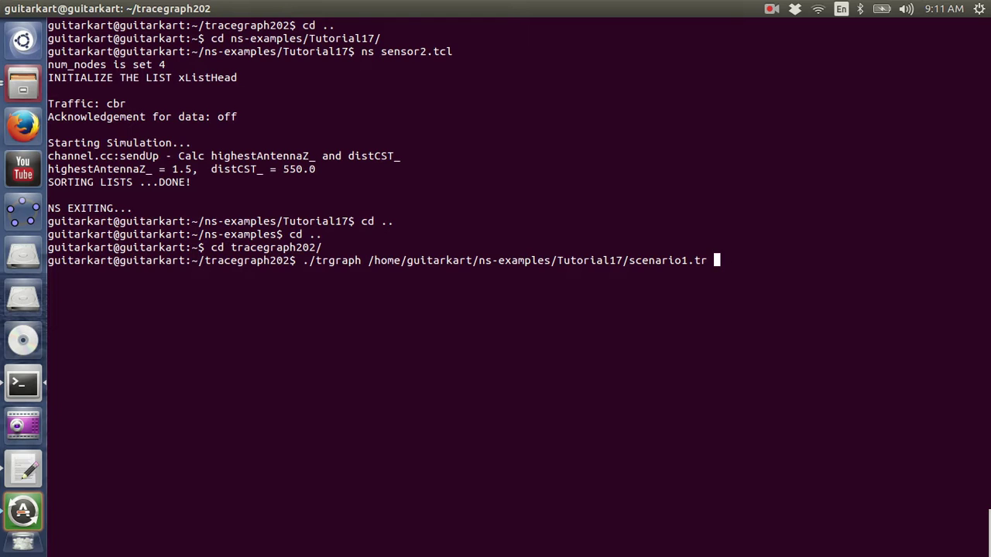
key(Return)
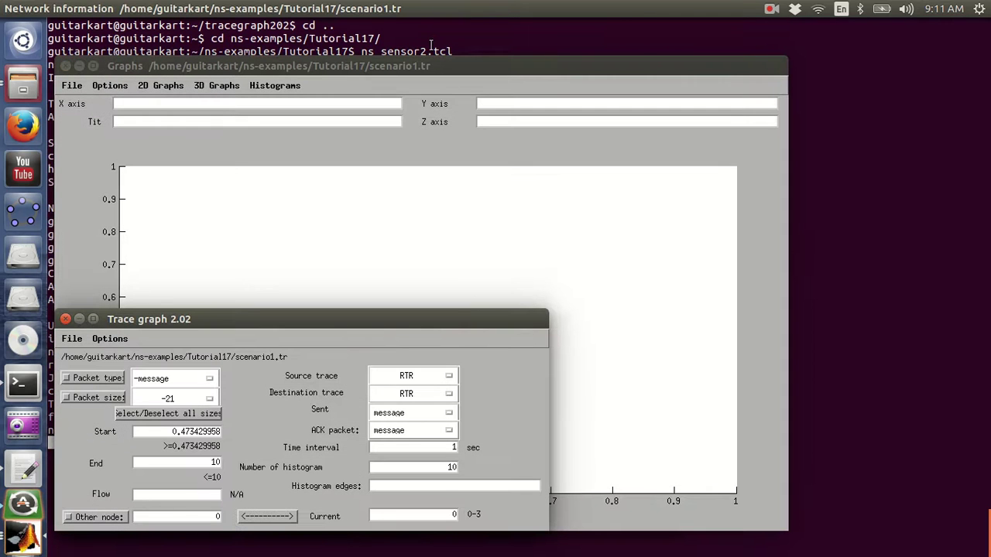
- Enter 3 as the current node in Trace graph 2.02
click(454, 514)
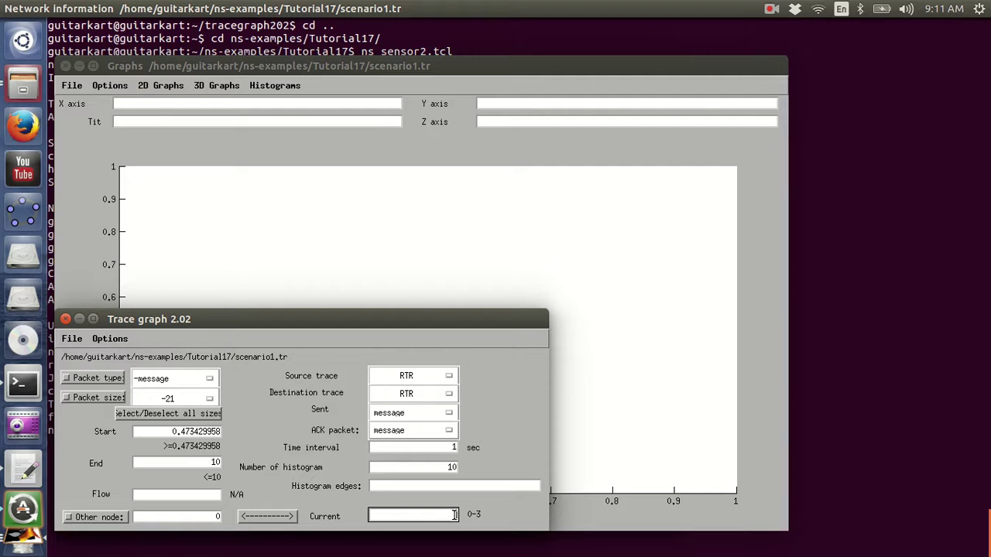
text(3)
click(335, 303)
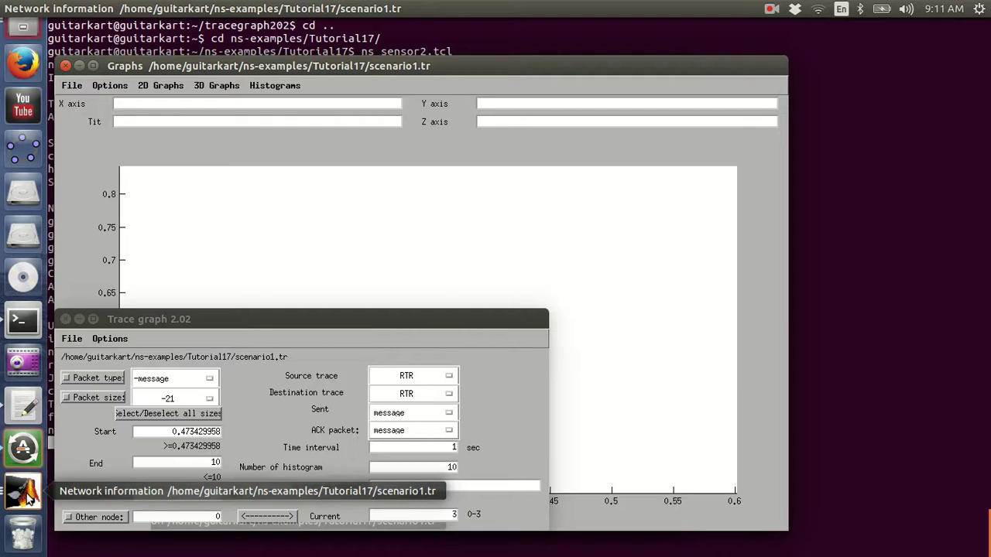
- Look over the Network information options and the 2D graph type list without changing anything
click(23, 493)
click(275, 189)
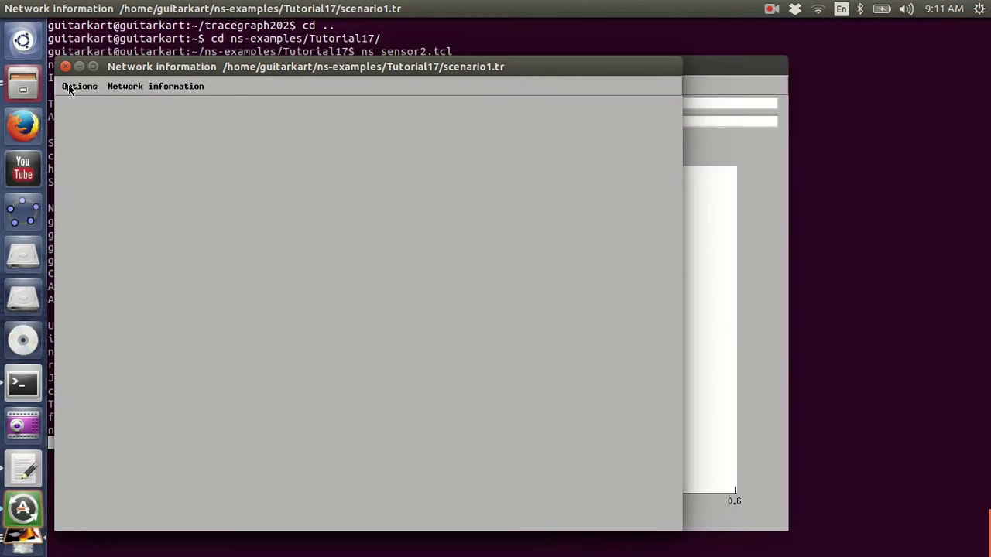
click(77, 87)
click(81, 106)
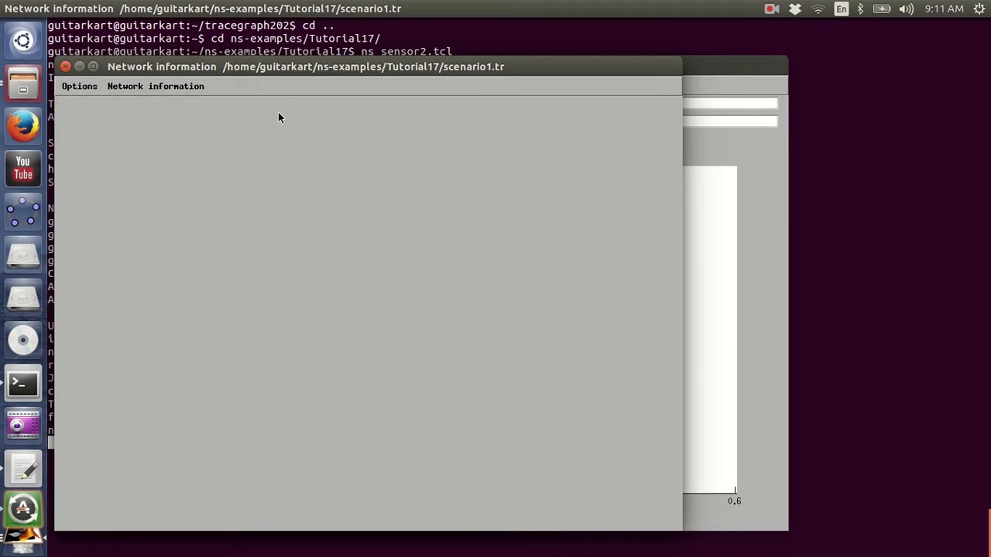
click(718, 247)
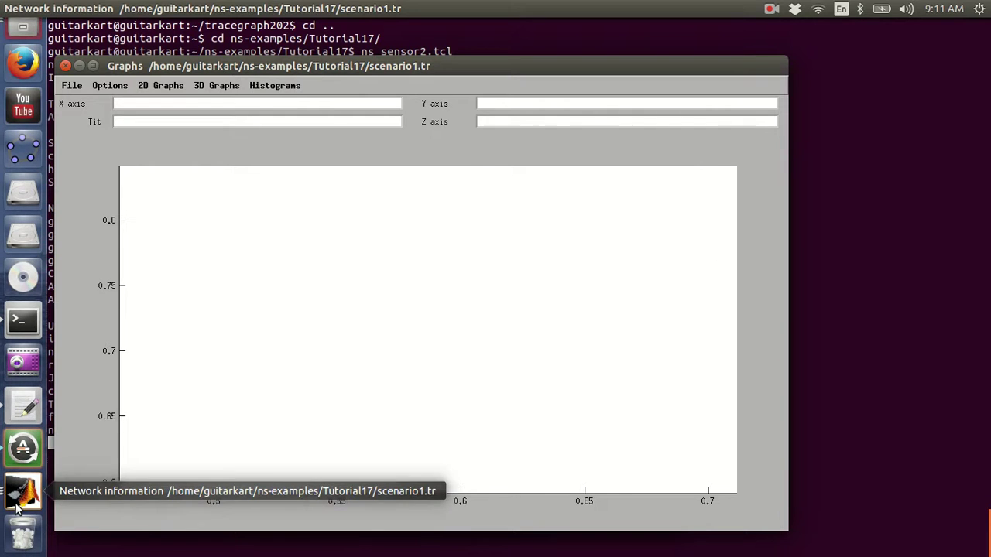
click(23, 502)
click(500, 467)
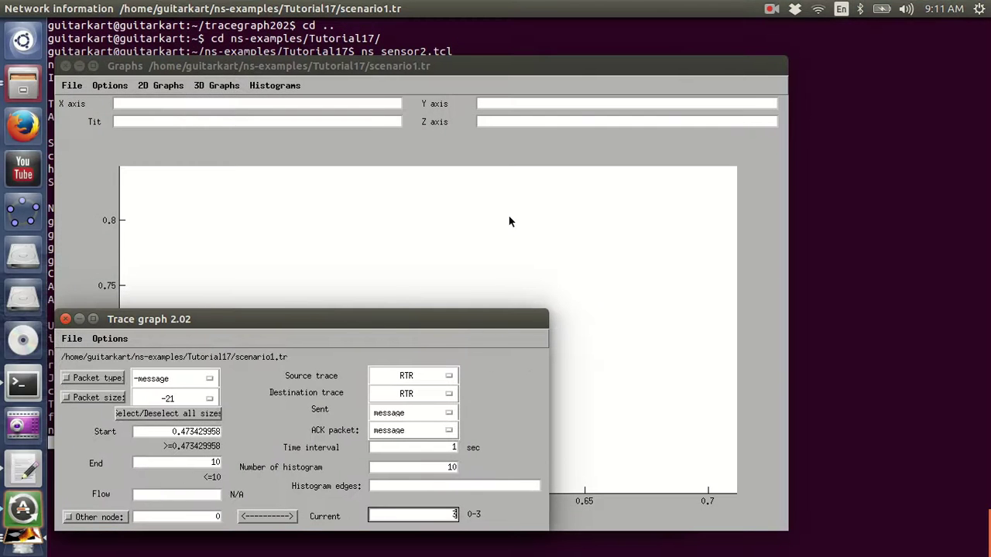
click(157, 87)
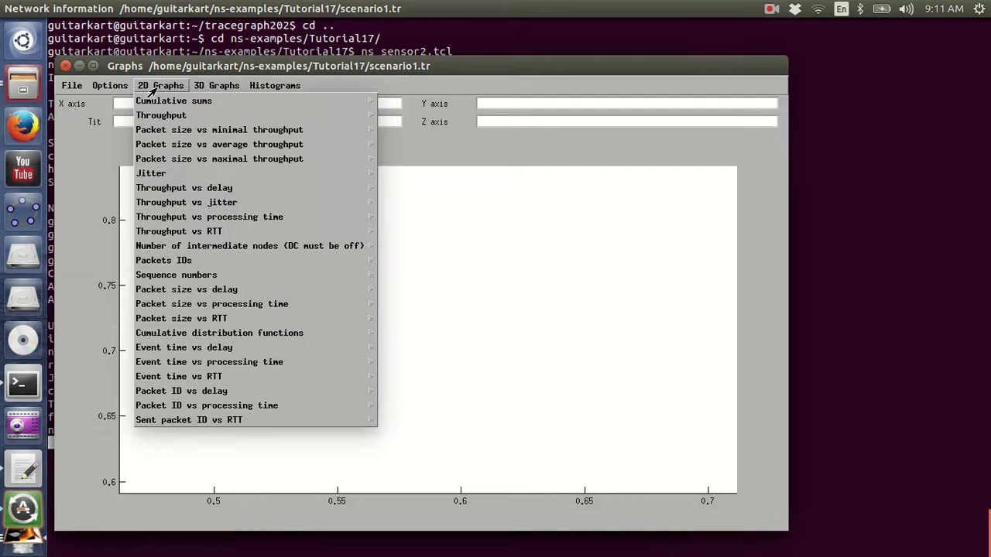
key(Escape)
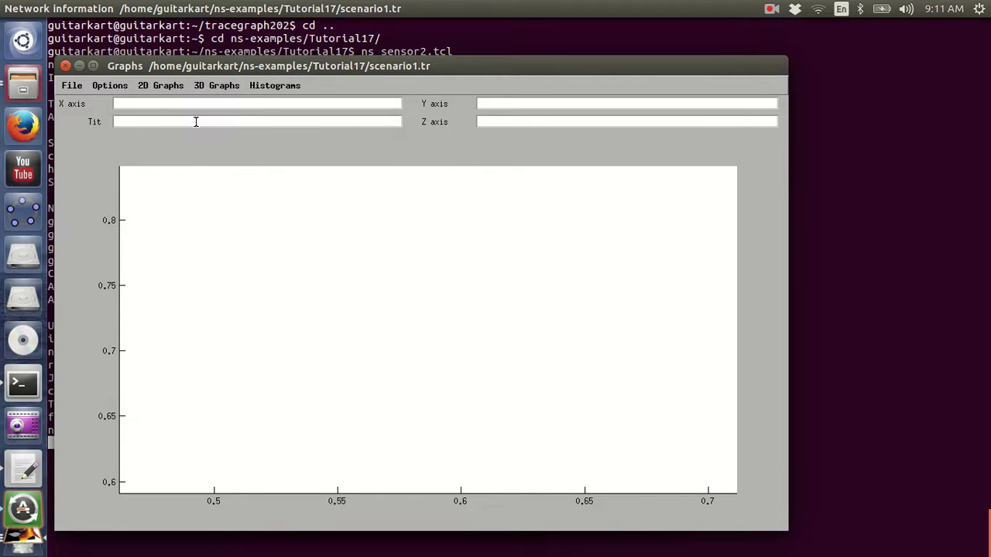
- Plot Throughput of receiving packets at current node 3
click(157, 86)
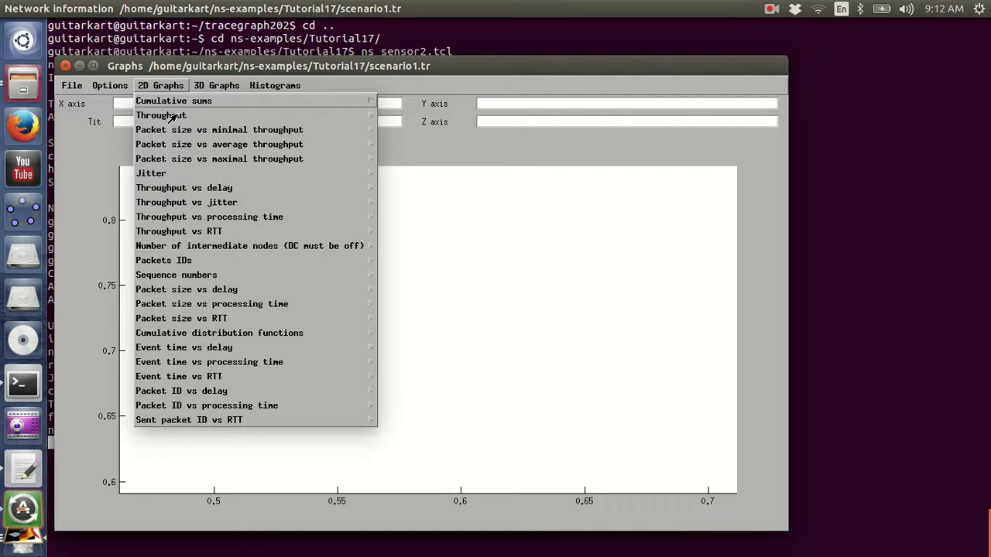
mouse_move(172, 116)
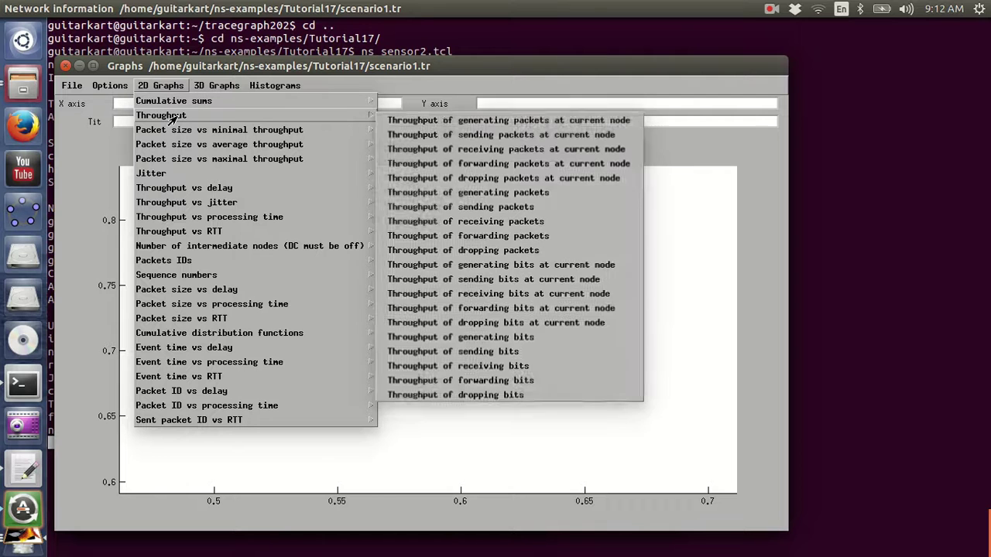
click(479, 150)
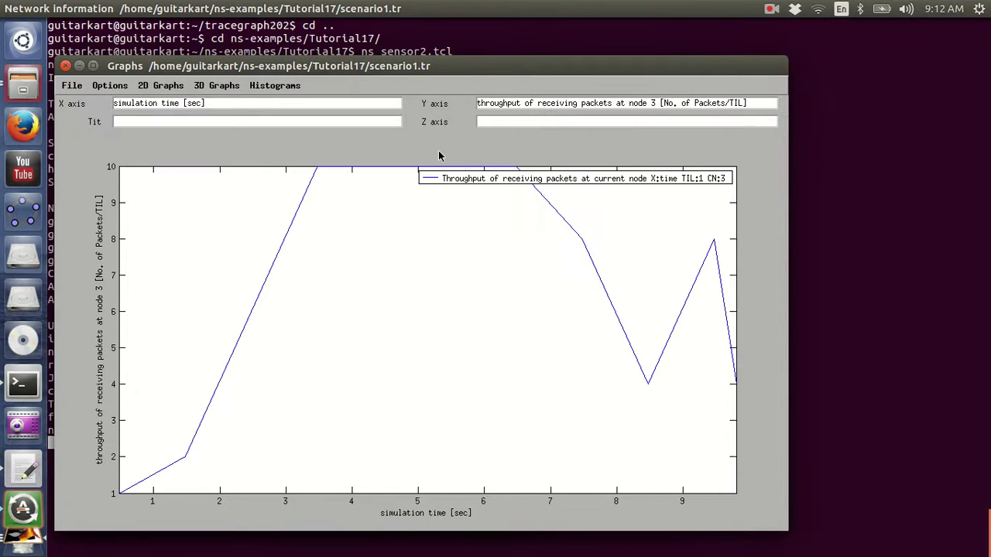
- Save the throughput figure as the JPEG tdsdv
click(73, 87)
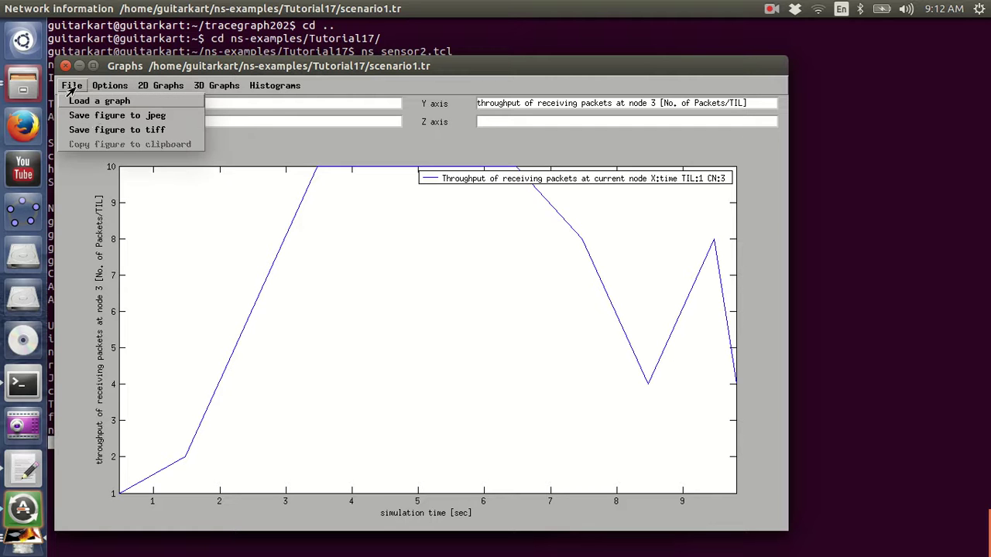
click(100, 117)
text(t)
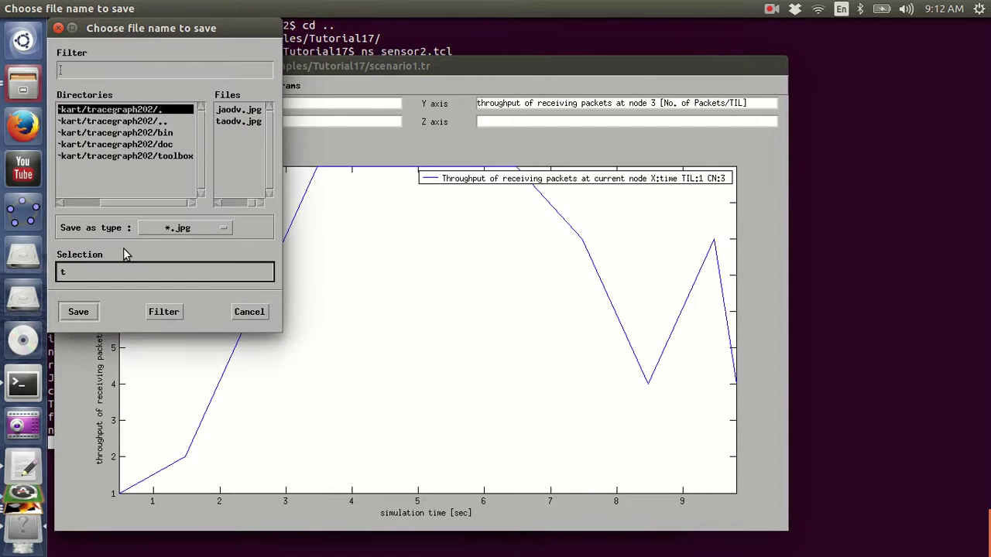
text(dsdv)
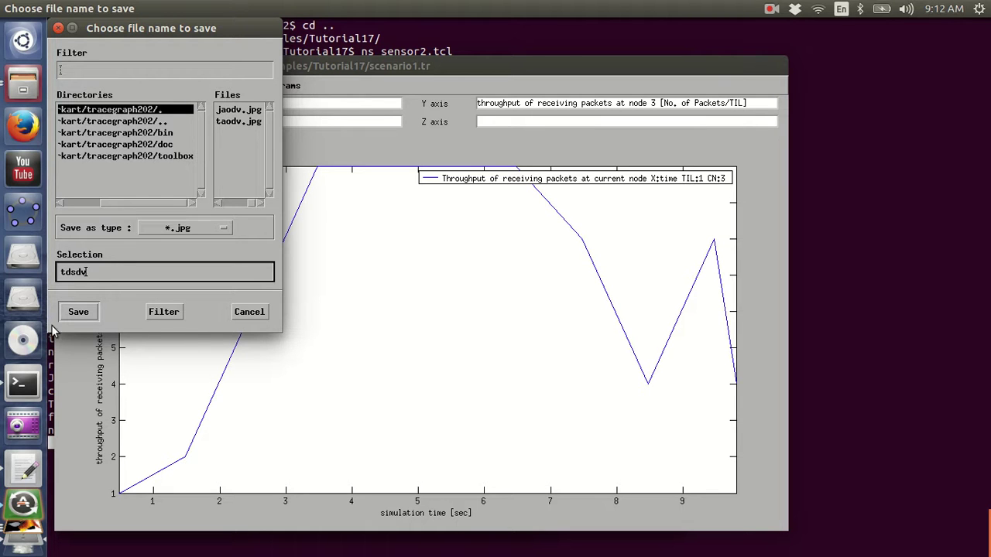
click(78, 315)
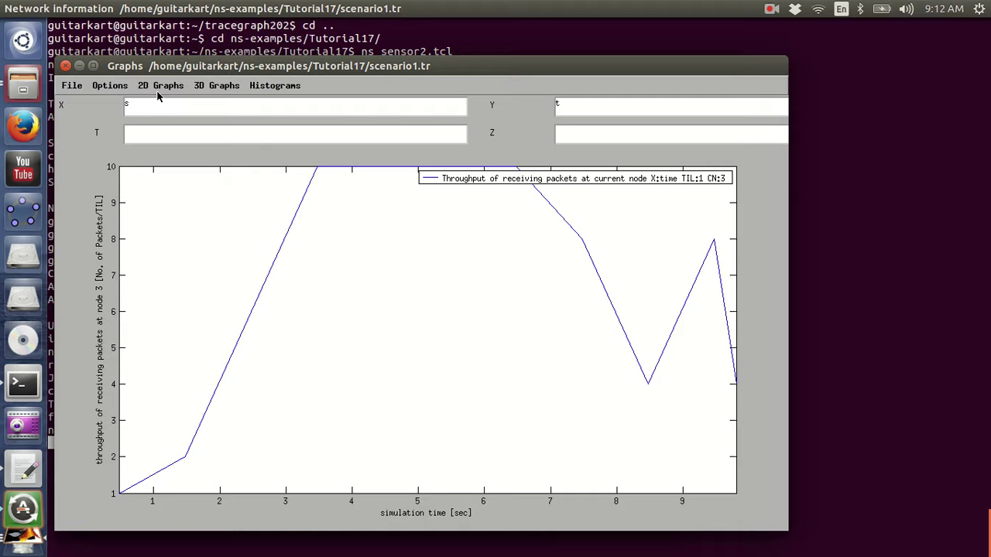
- Plot Jitter of received packets at current node 3
click(159, 86)
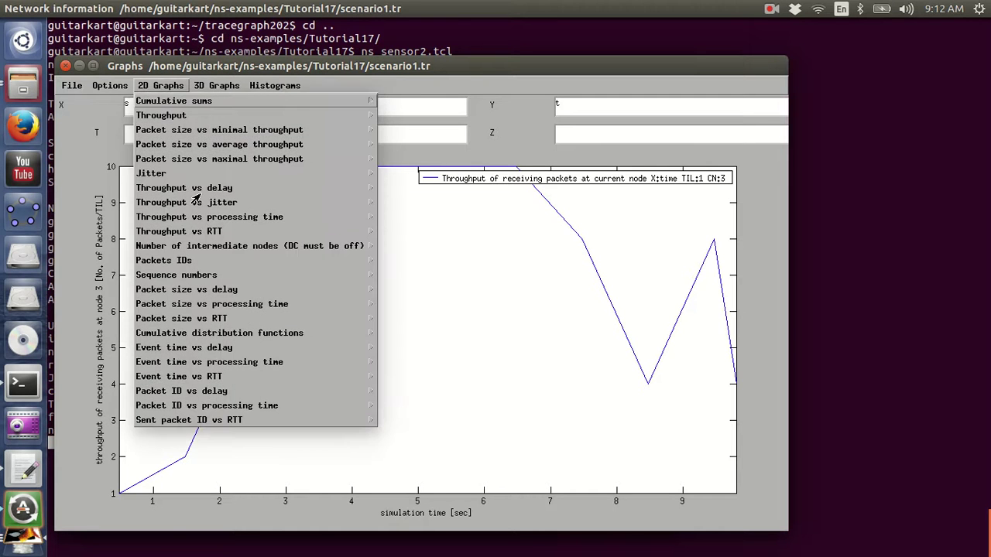
mouse_move(217, 177)
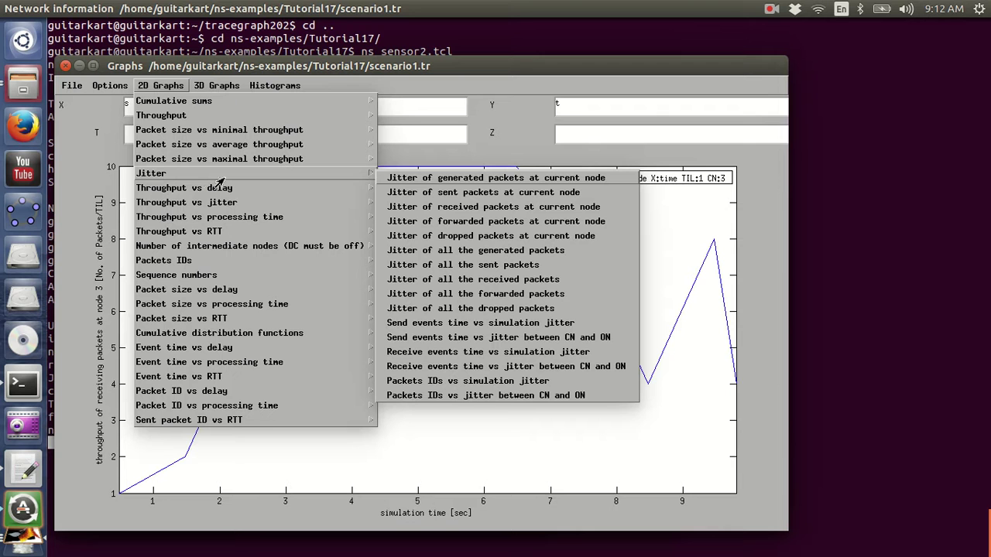
click(455, 209)
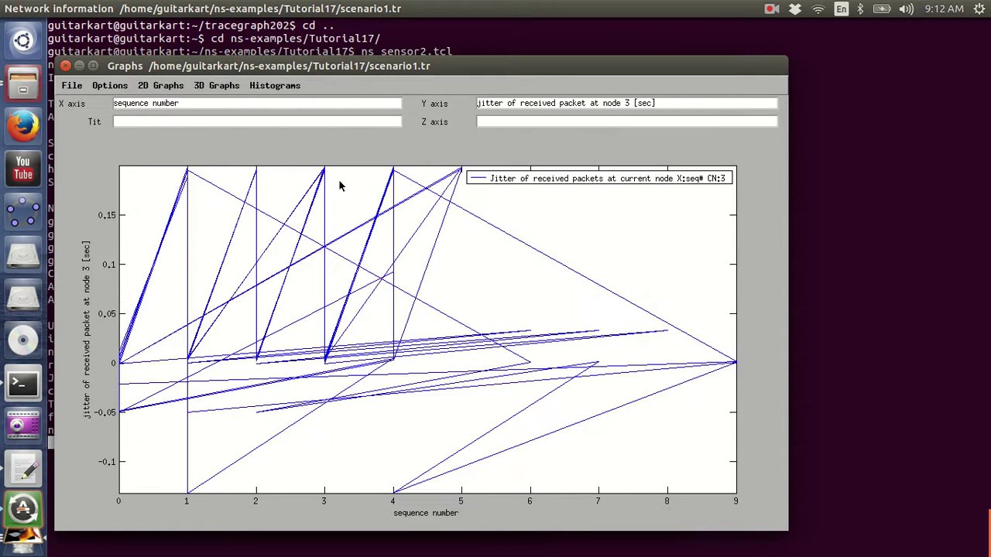
- Open Save figure to jpeg for the jitter graph
click(73, 87)
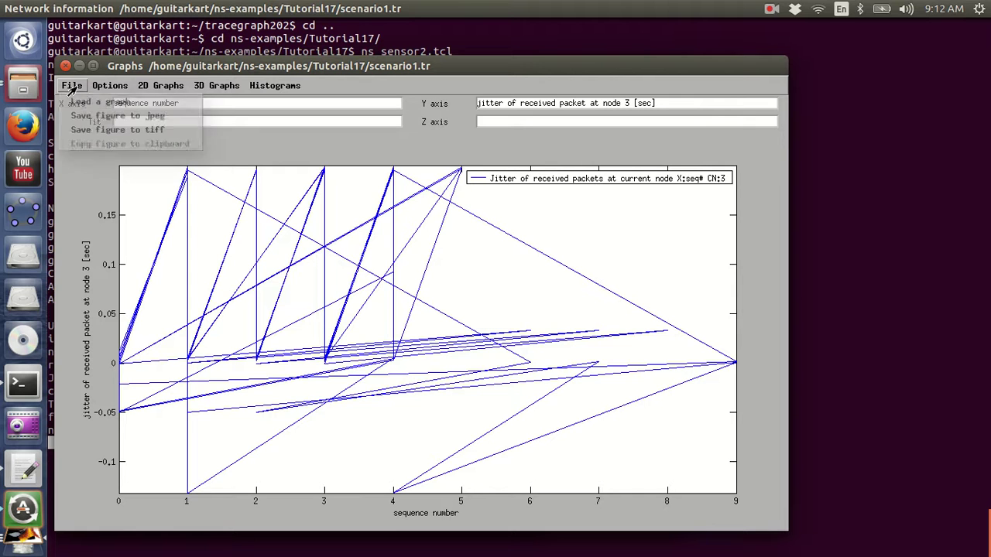
click(91, 124)
click(72, 87)
click(79, 116)
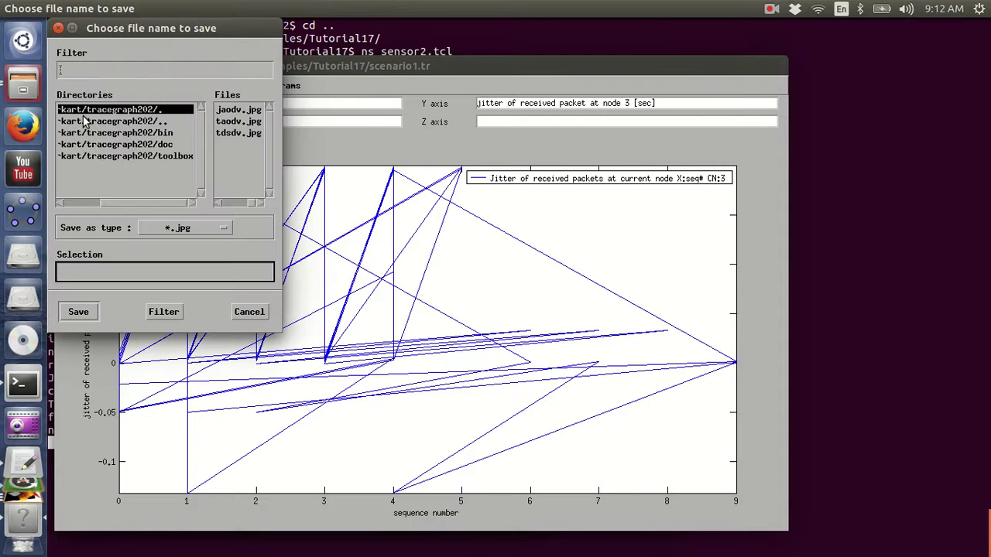